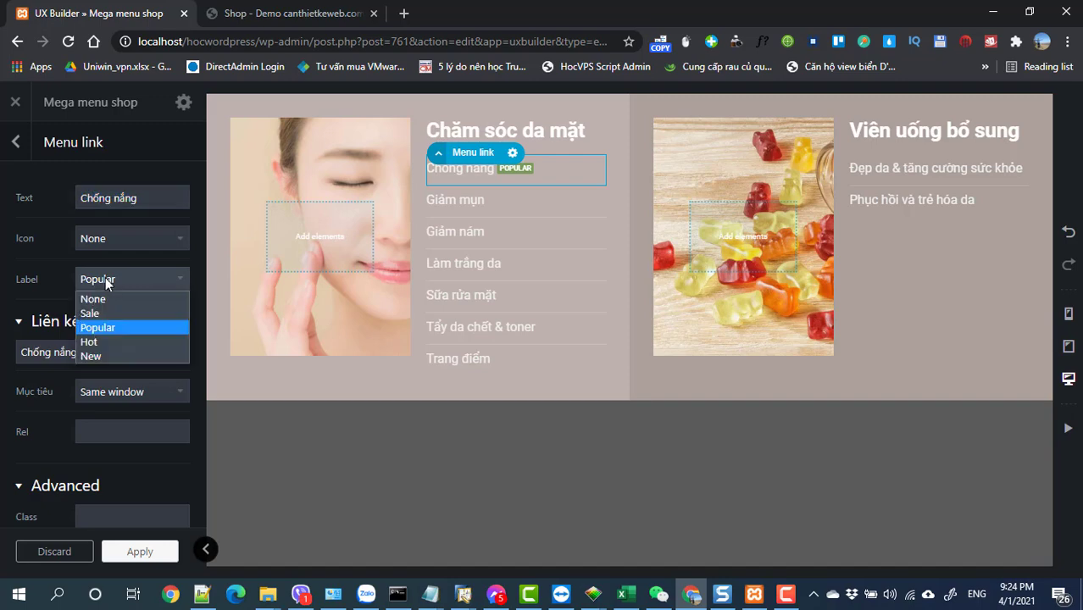
# Step: Set the label of the "Chống nắng" menu link to New, apply it and update the Mega menu shop block
pyautogui.click(101, 343)
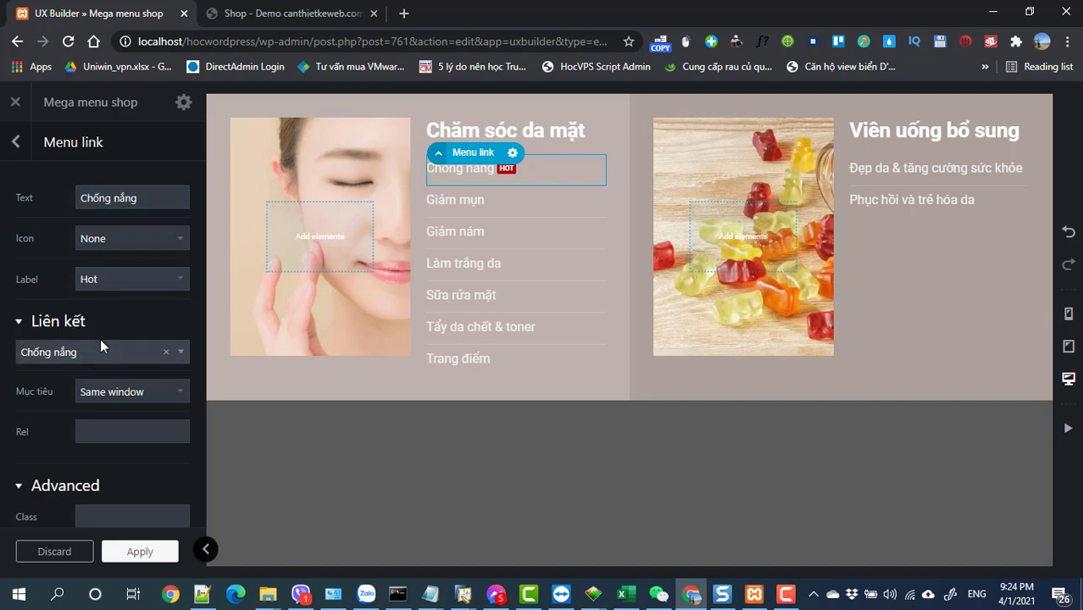
pyautogui.click(109, 287)
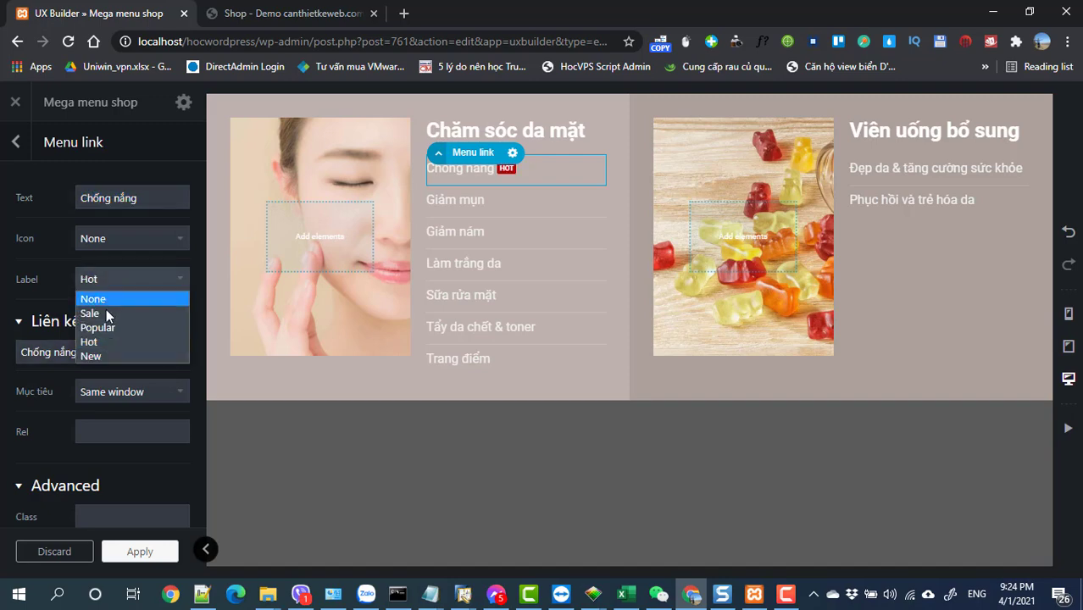
pyautogui.click(106, 352)
pyautogui.click(140, 553)
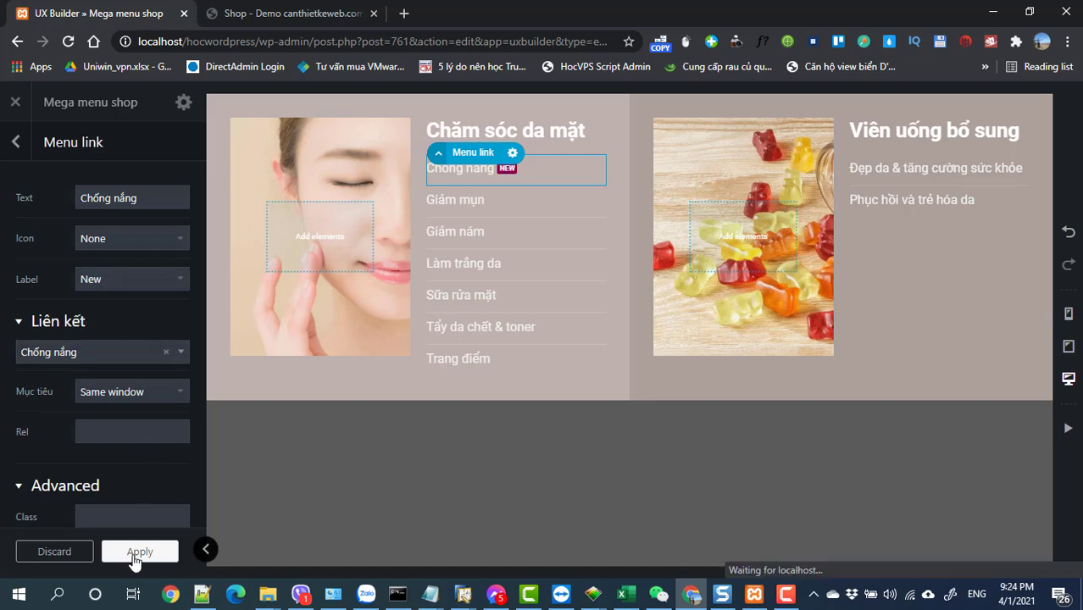
pyautogui.click(111, 553)
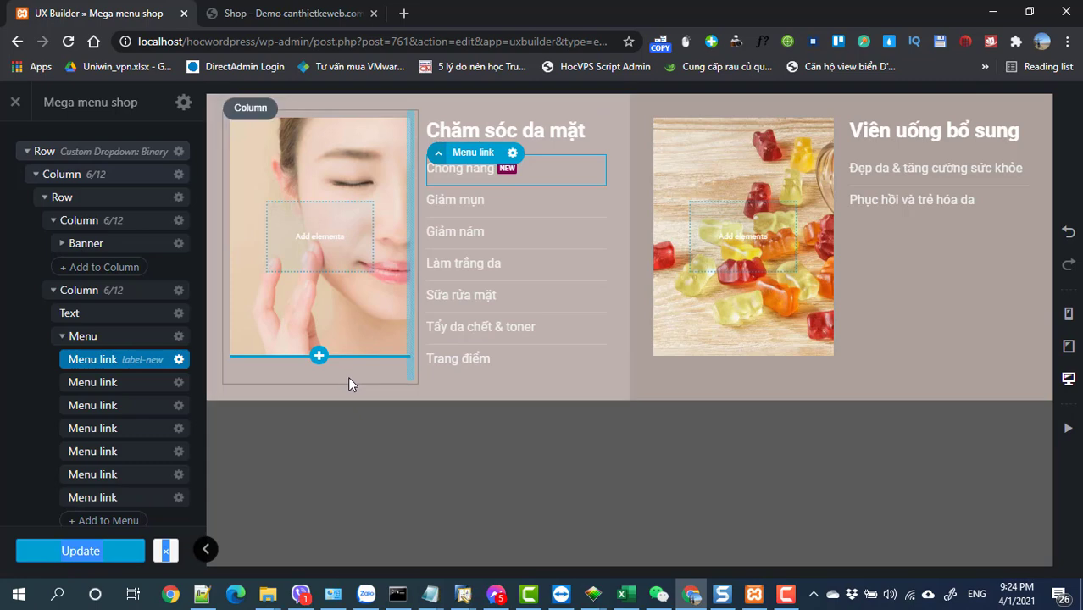
pyautogui.click(97, 552)
# Step: Set the outer row's bottom column padding to 0px, apply it and update the block
pyautogui.click(27, 151)
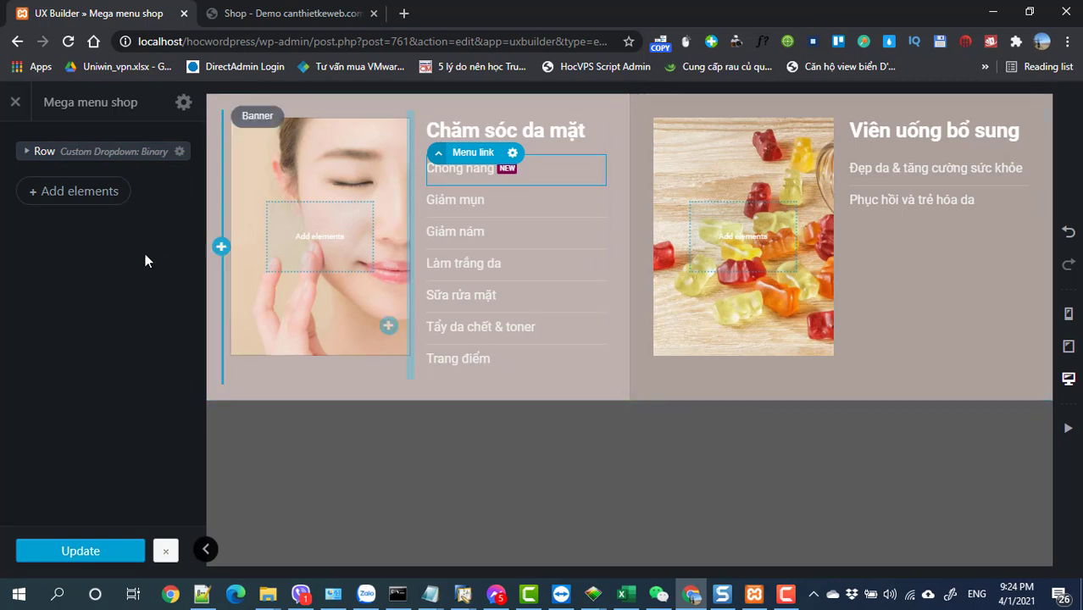
pyautogui.click(179, 152)
pyautogui.click(140, 193)
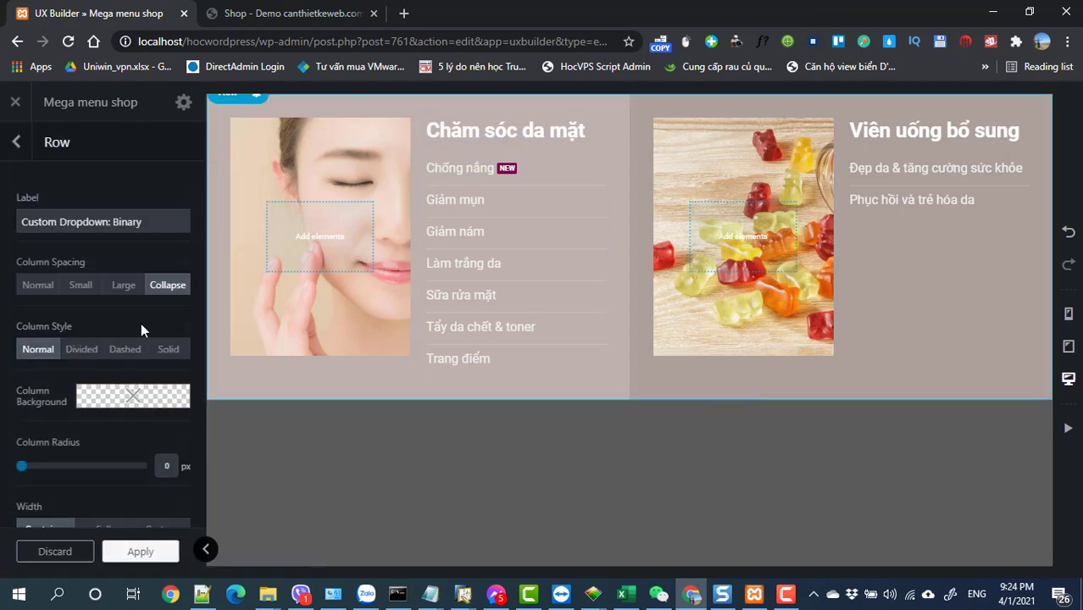
pyautogui.scroll(-3, 143, 339)
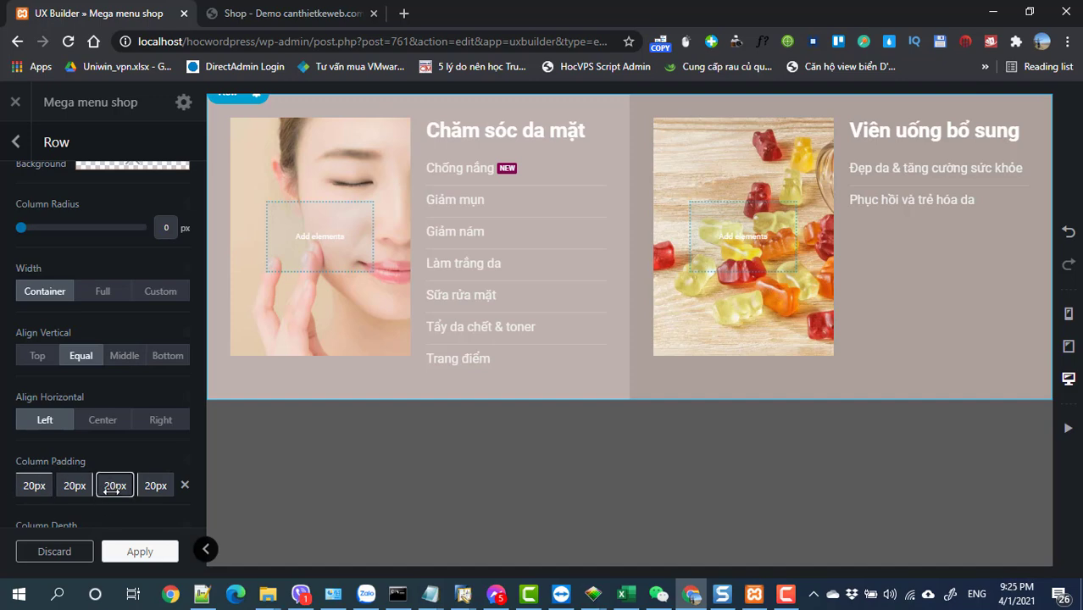
pyautogui.moveTo(110, 485); pyautogui.dragTo(116, 483)
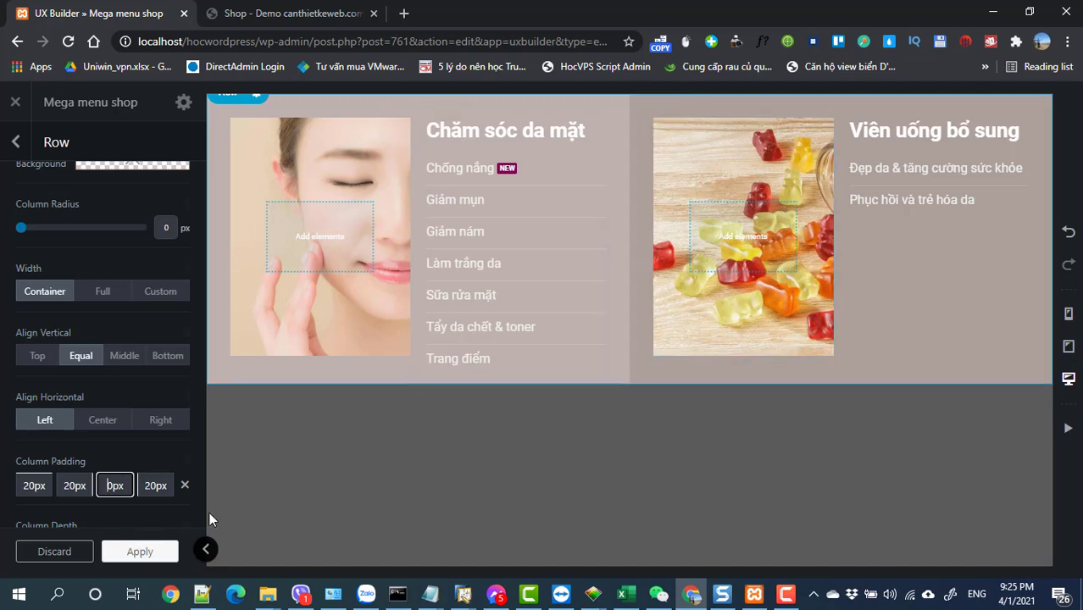
pyautogui.click(117, 555)
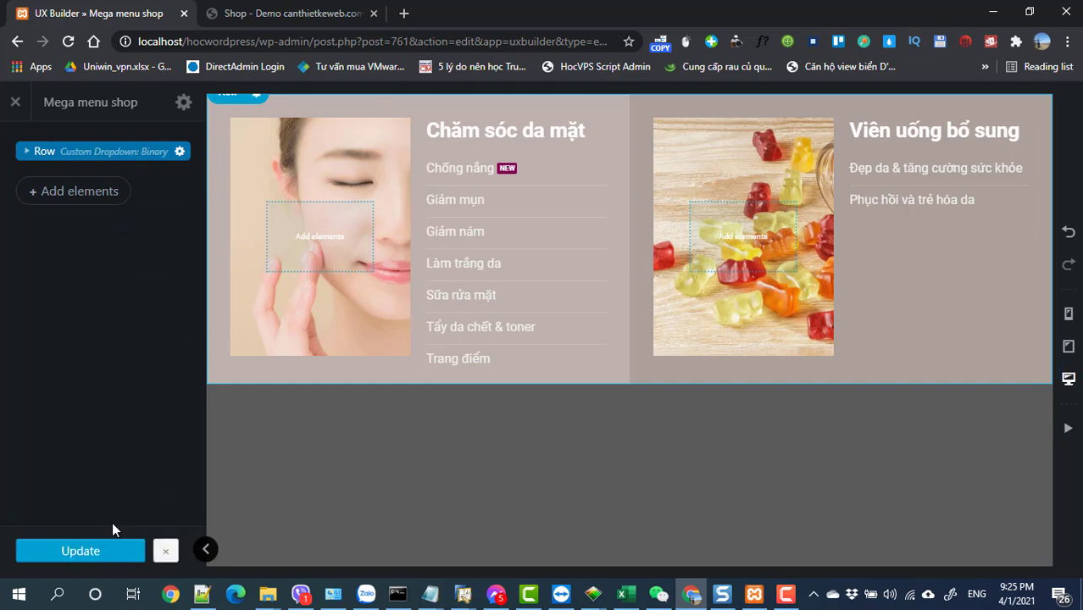
pyautogui.click(104, 554)
# Step: Open the site's homepage at localhost/hocwordpress/ in a new browser tab
pyautogui.moveTo(259, 41); pyautogui.dragTo(88, 43)
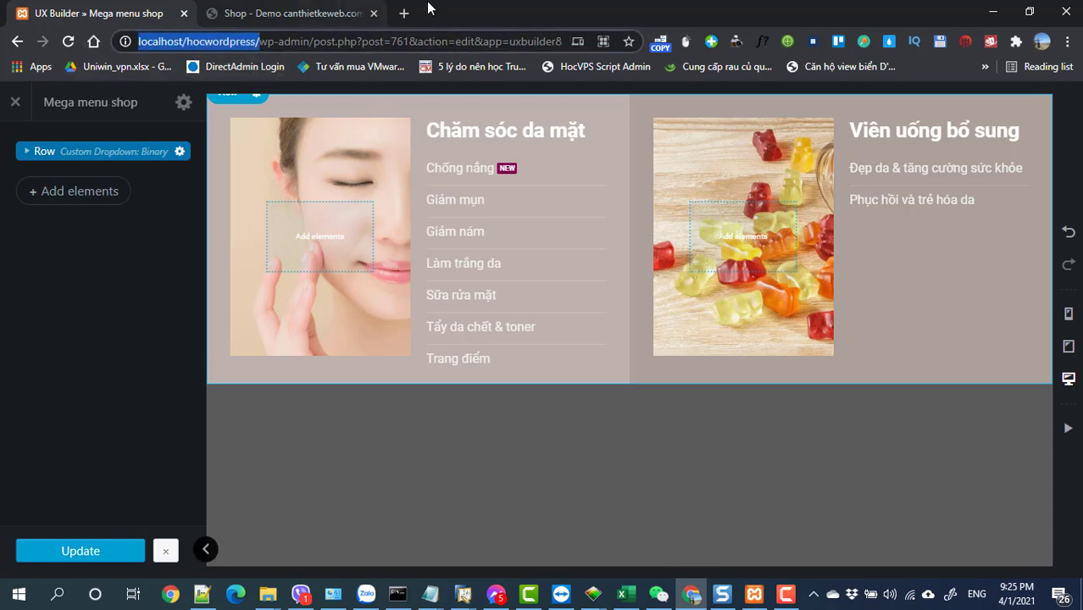
pyautogui.hotkey('ctrl', 'c')
pyautogui.click(403, 13)
pyautogui.hotkey('ctrl', 'v')
pyautogui.click(406, 15)
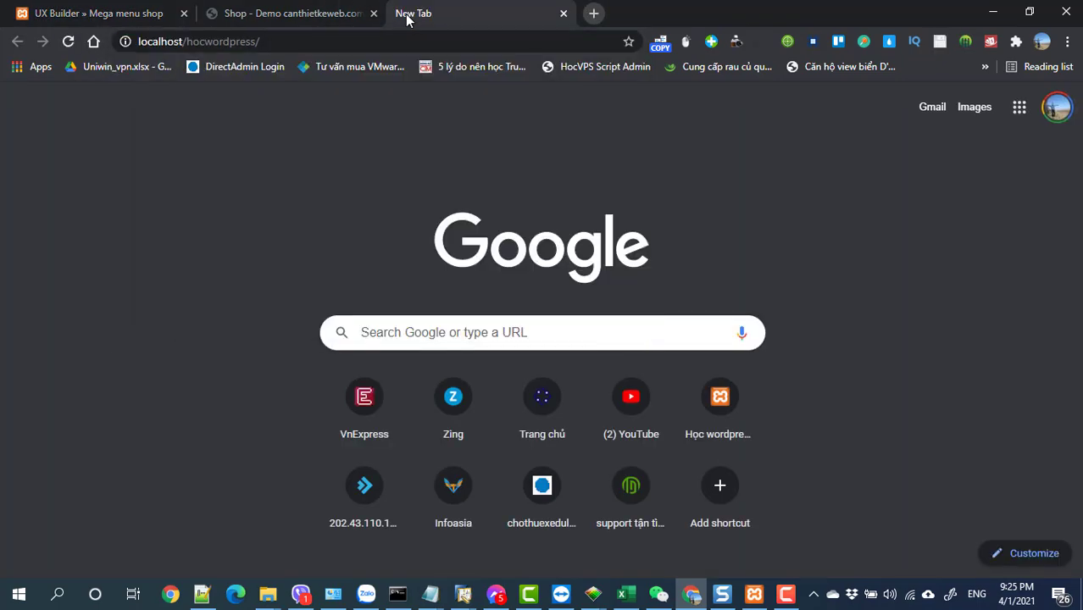
pyautogui.press('Return')
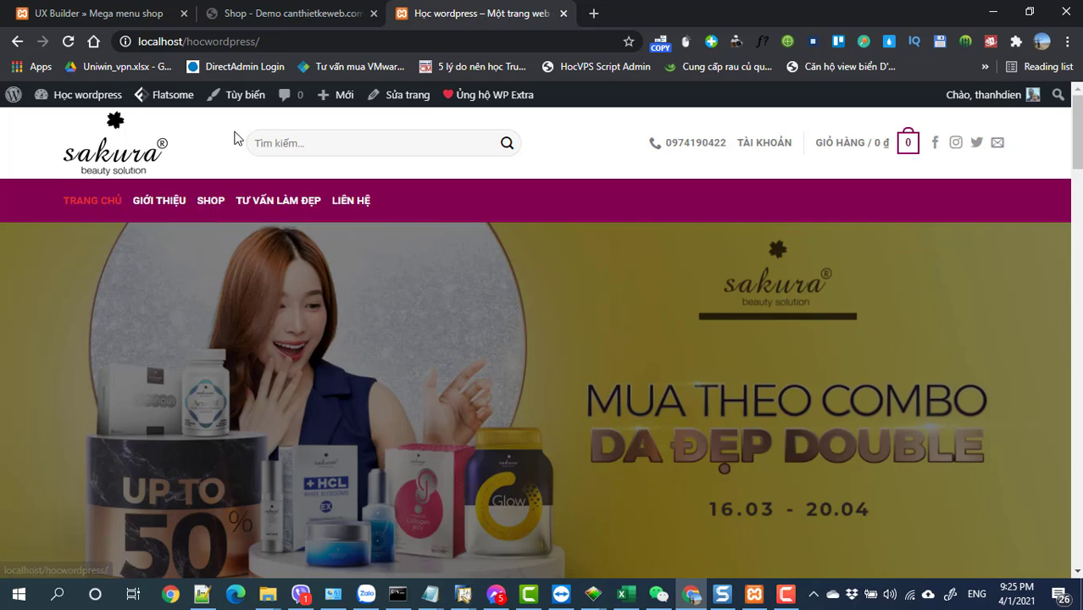
# Step: Go to the WordPress dashboard and open the Menu management page under Giao diện
pyautogui.moveTo(98, 104)
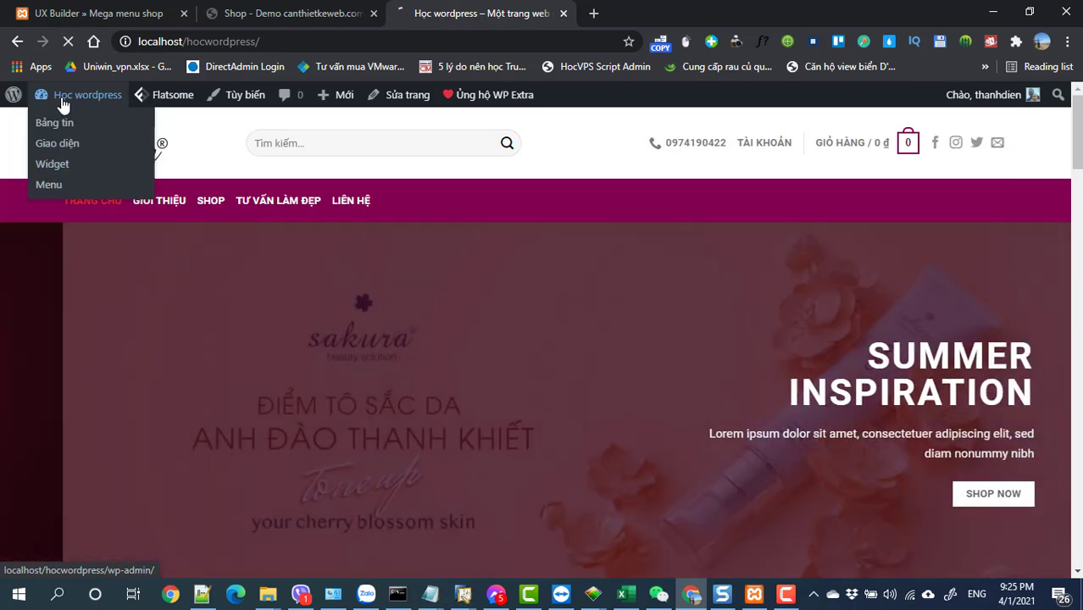
pyautogui.click(62, 103)
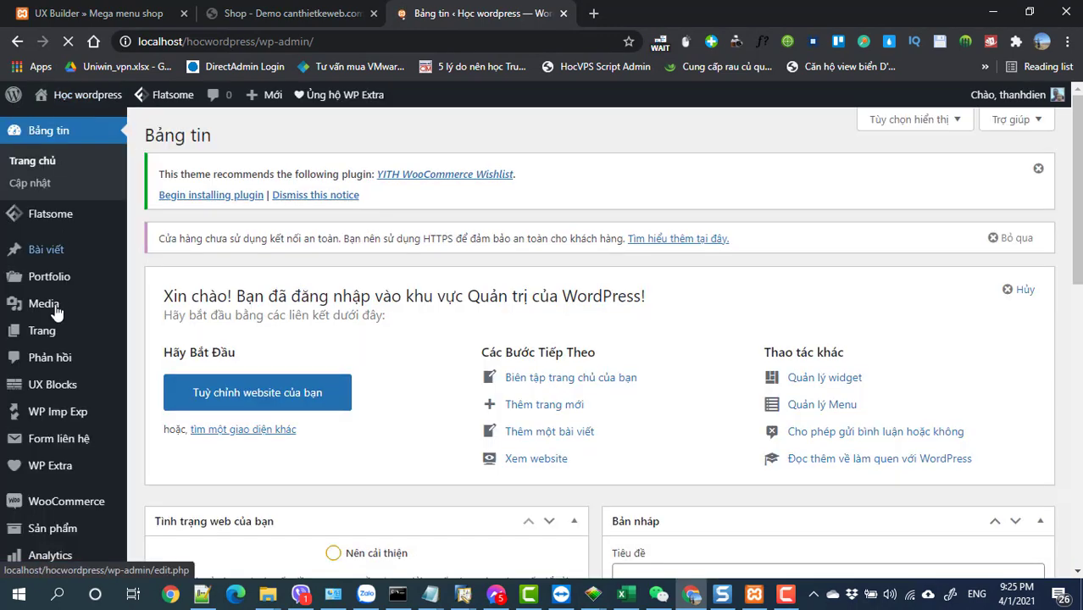
pyautogui.scroll(-2, 51, 373)
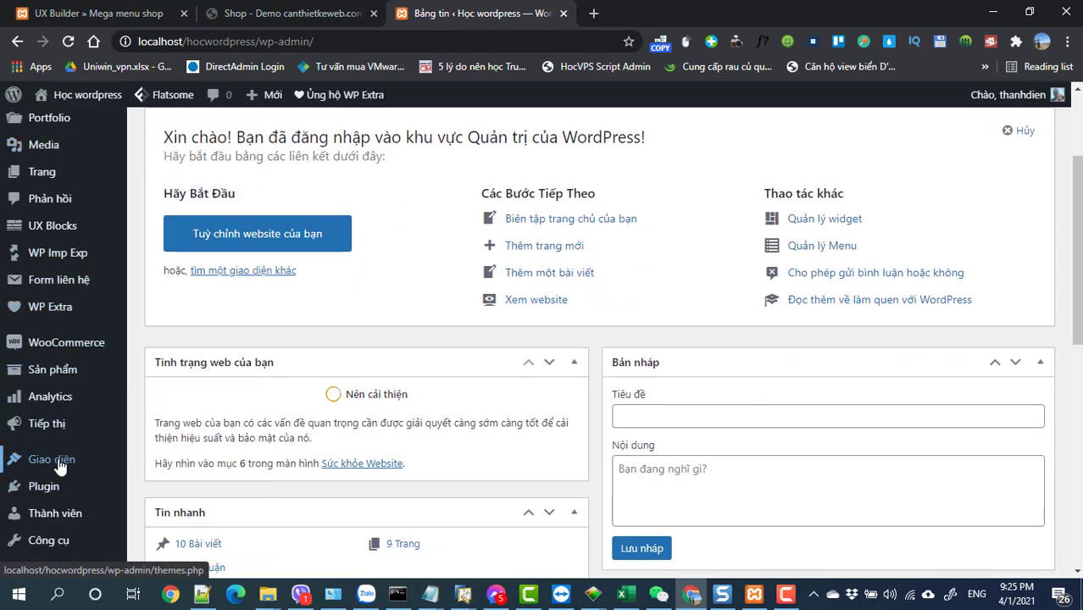
pyautogui.moveTo(56, 466)
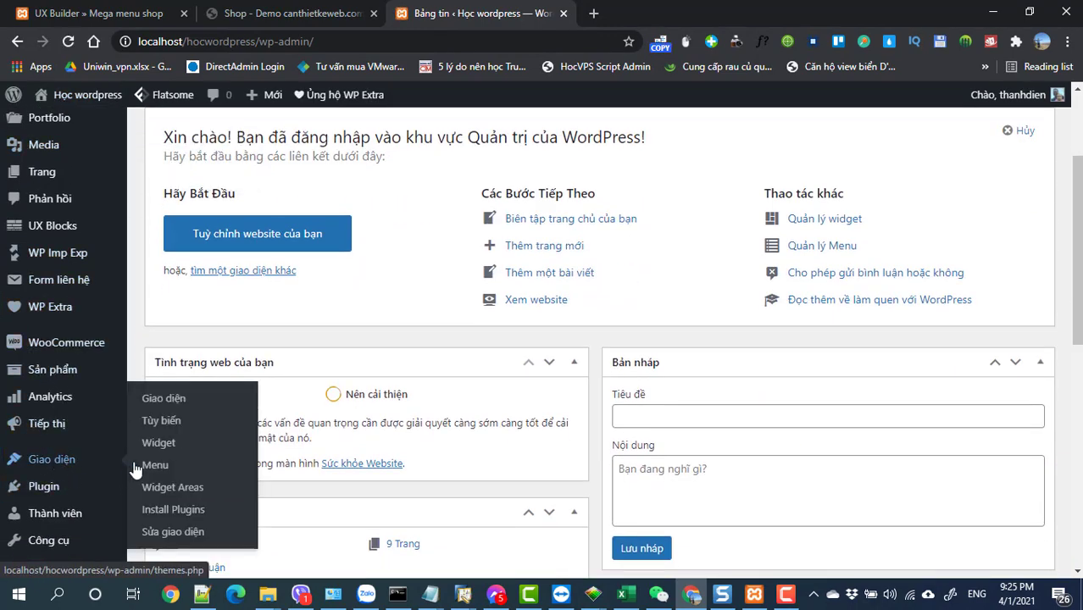
pyautogui.click(166, 469)
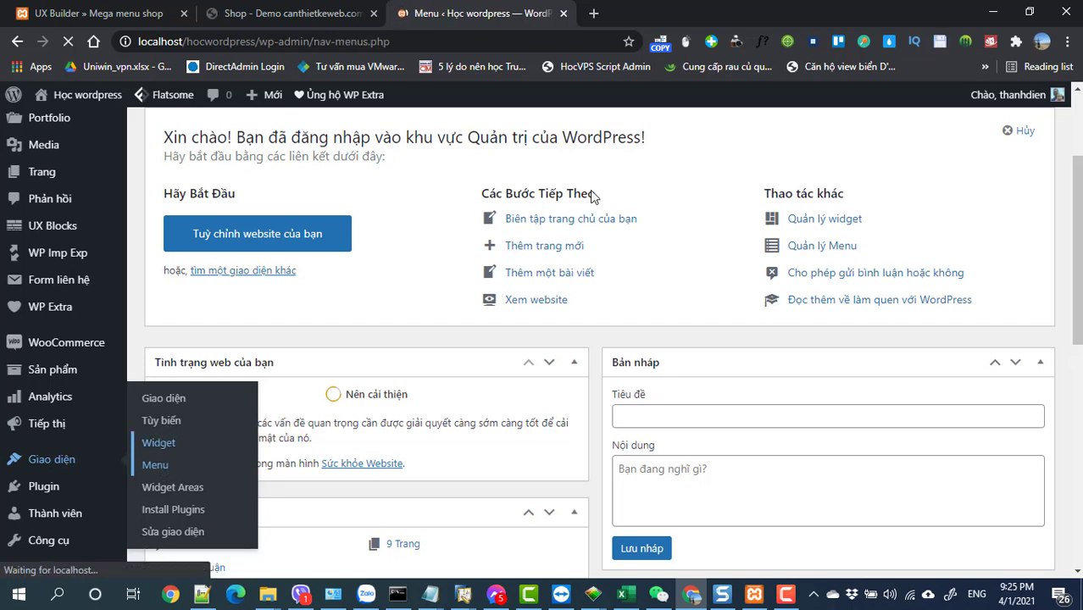
# Step: Assign the UX Block "Mega menu shop" as the Shop item's dropdown content in Menu chính and save the menu
pyautogui.scroll(-3, 590, 199)
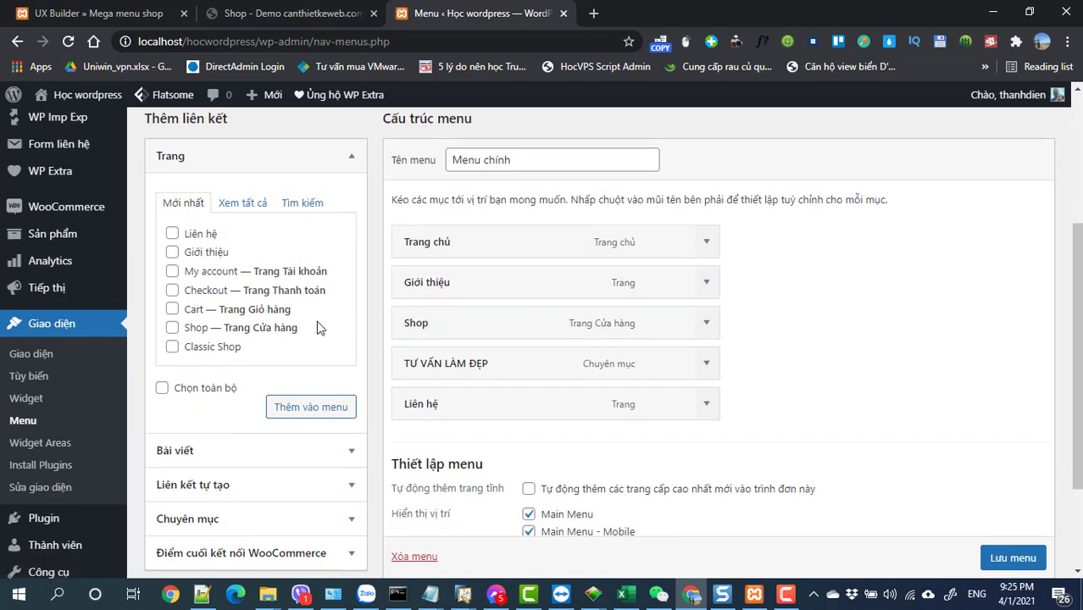
pyautogui.scroll(-1, 481, 273)
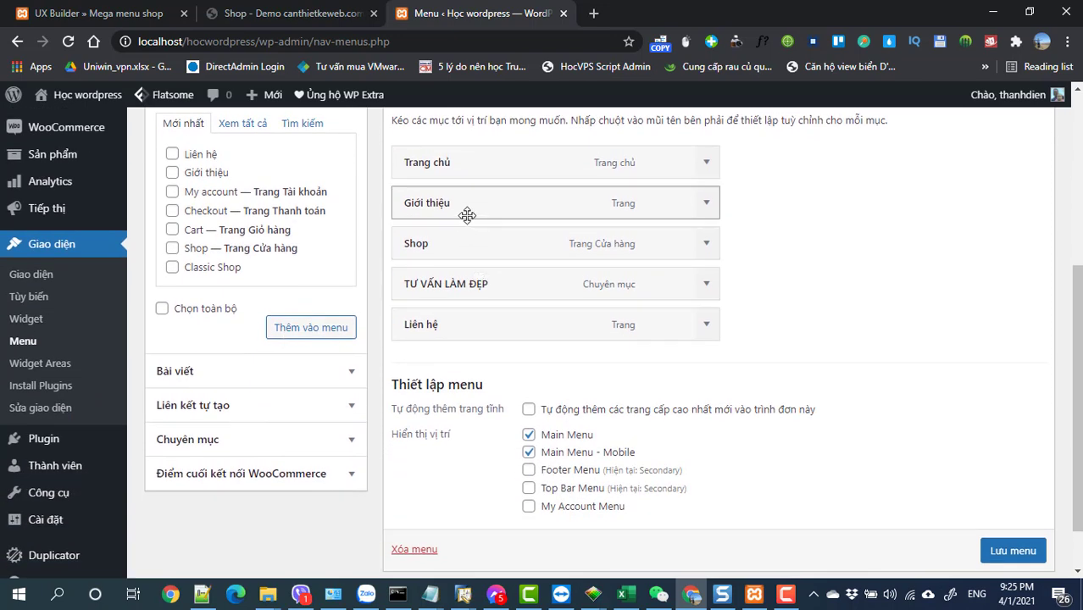
pyautogui.click(705, 252)
pyautogui.scroll(-1, 534, 368)
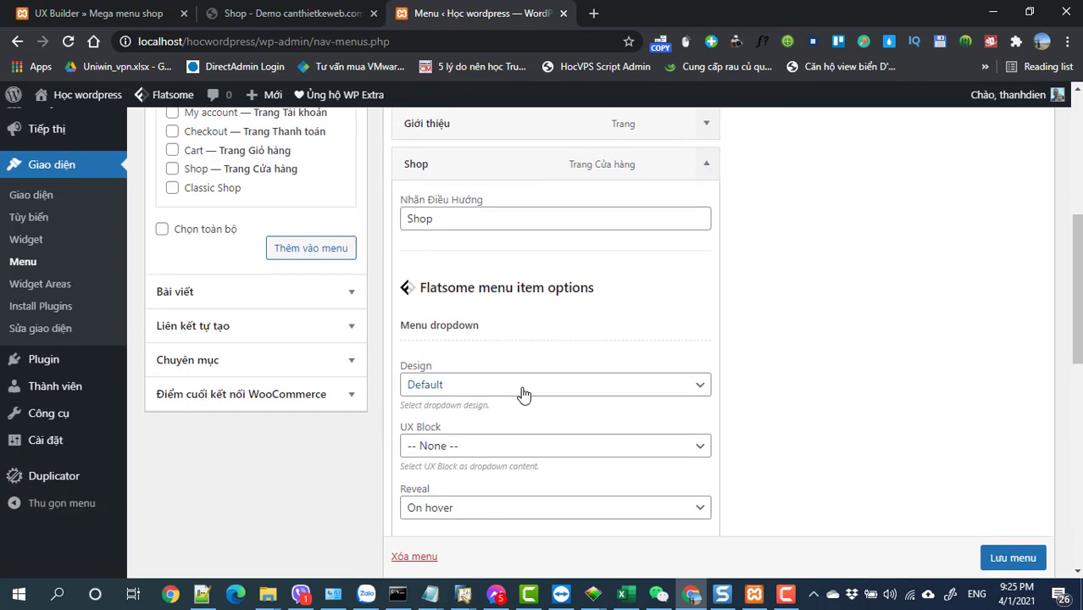
pyautogui.scroll(-1, 523, 396)
pyautogui.click(522, 373)
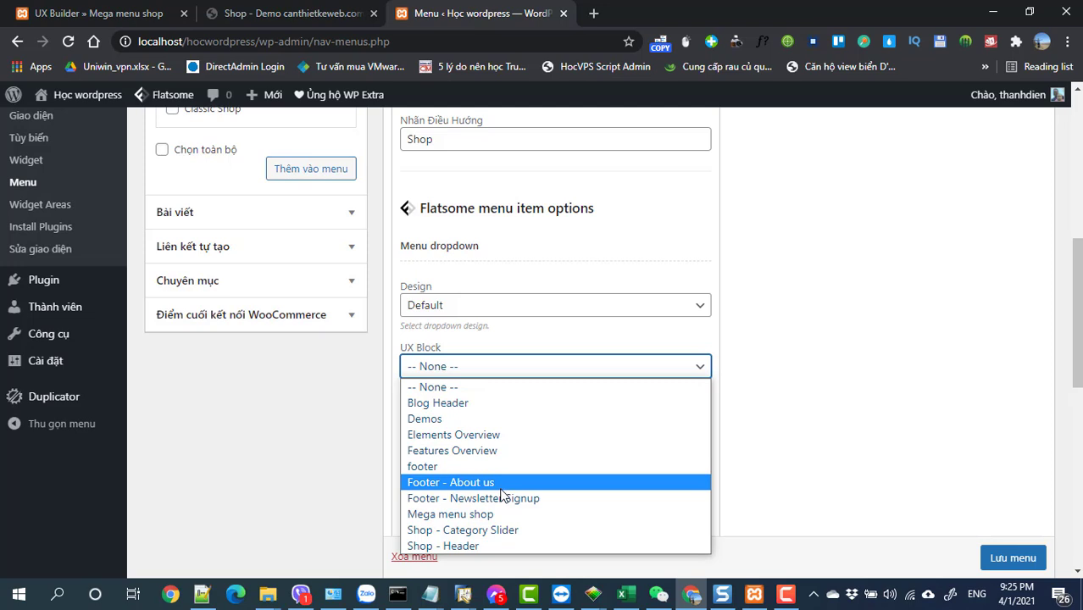
pyautogui.press('Down')
pyautogui.press('Down')
pyautogui.press('Down')
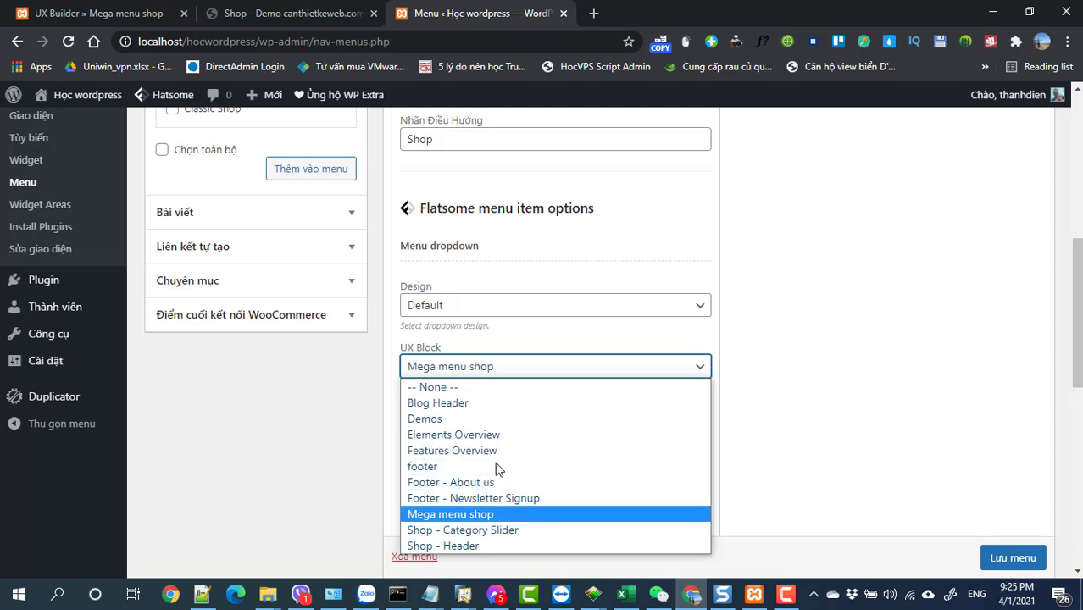
pyautogui.click(474, 515)
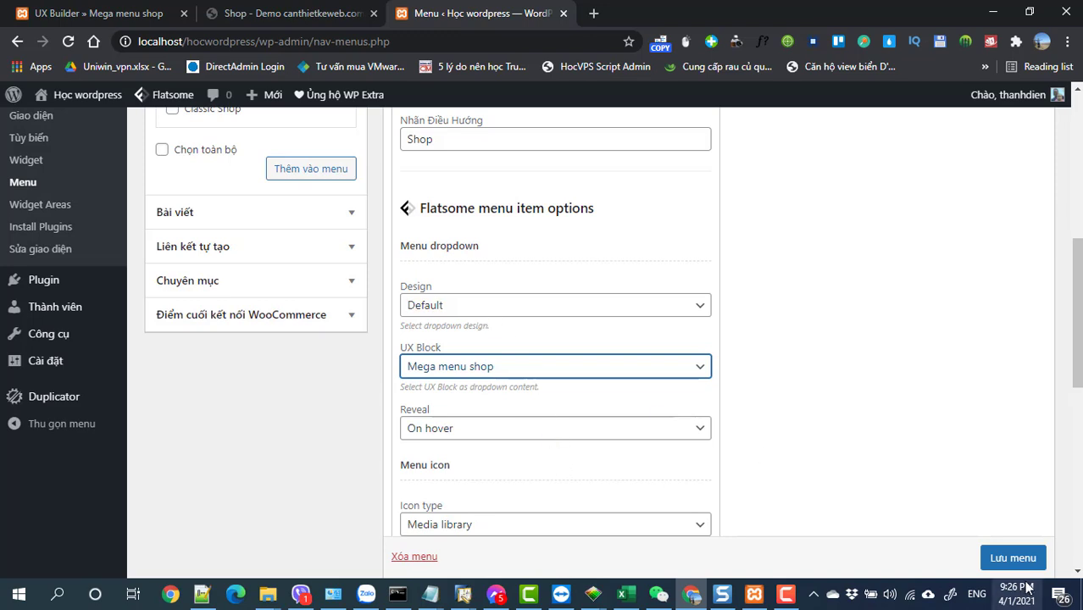
pyautogui.scroll(-1, 1009, 556)
pyautogui.click(1009, 558)
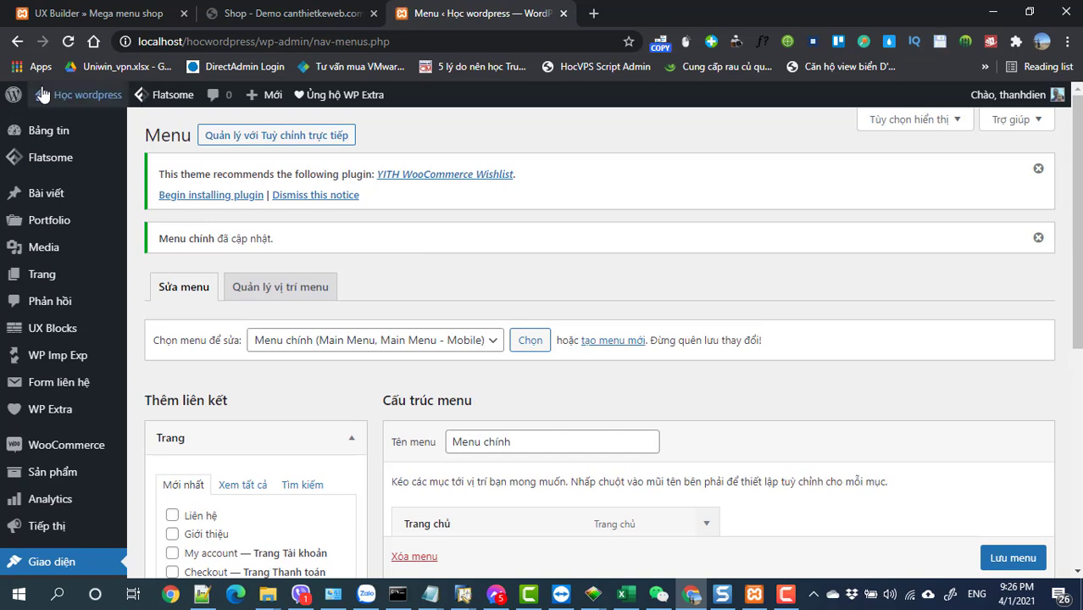
# Step: Open the site's homepage in a separate tab and check the Shop item's dropdown
pyautogui.moveTo(44, 95)
pyautogui.rightClick(53, 130)
pyautogui.click(101, 138)
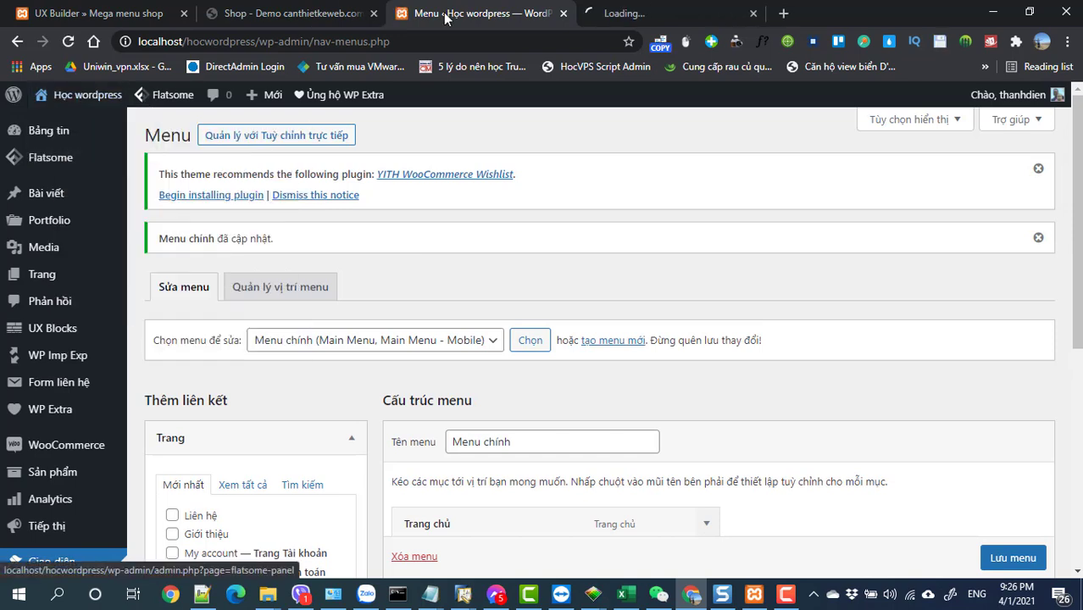
pyautogui.click(623, 14)
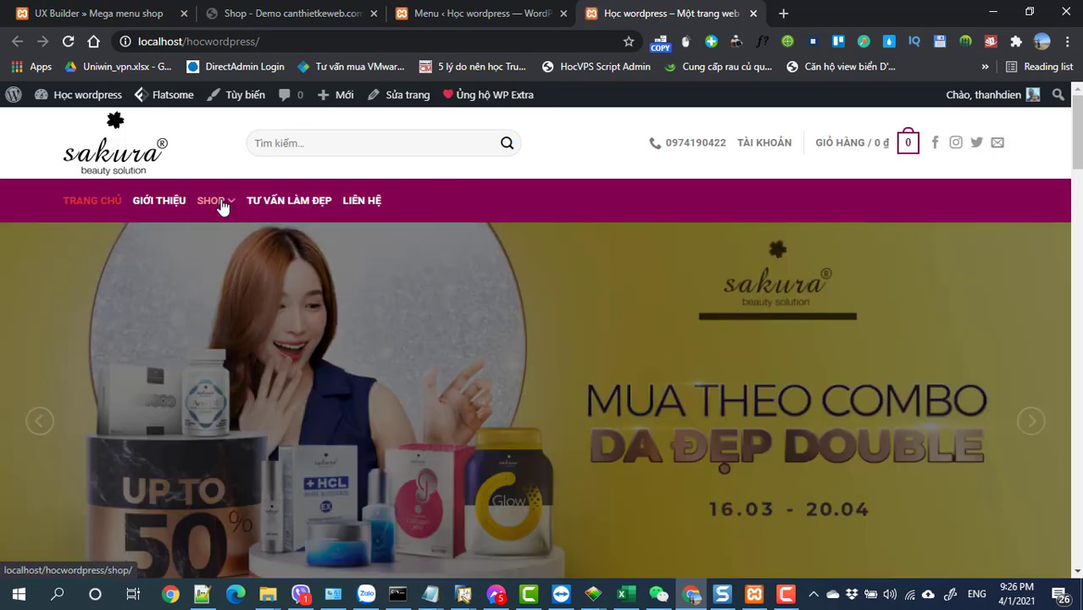
pyautogui.moveTo(222, 206)
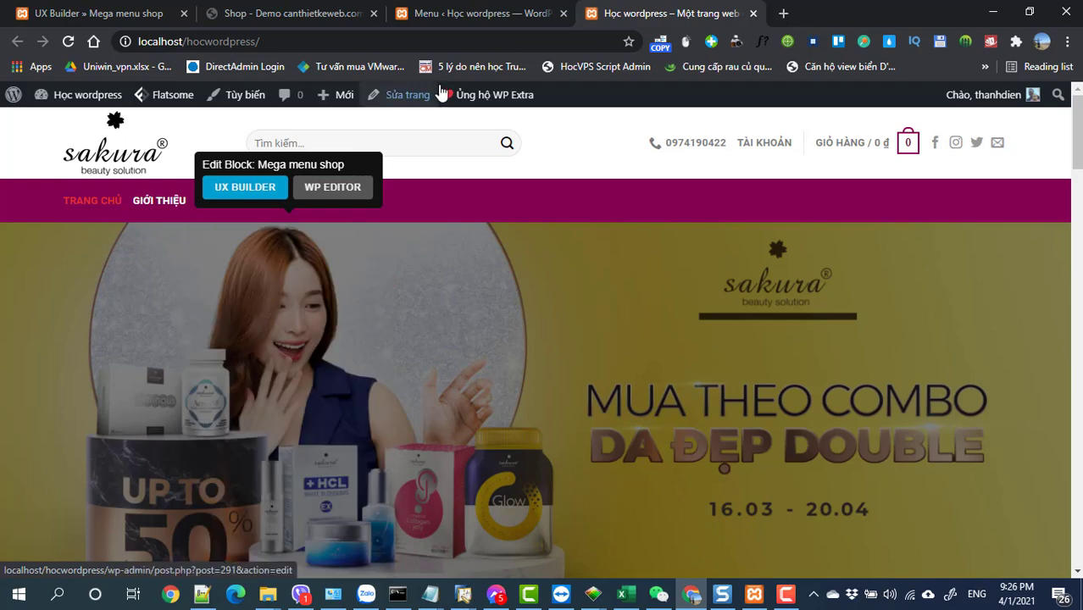
# Step: Return to the menu editor and set the Shop item's dropdown design to Default (custom size)
pyautogui.click(478, 13)
pyautogui.scroll(-2, 515, 509)
pyautogui.scroll(-2, 519, 488)
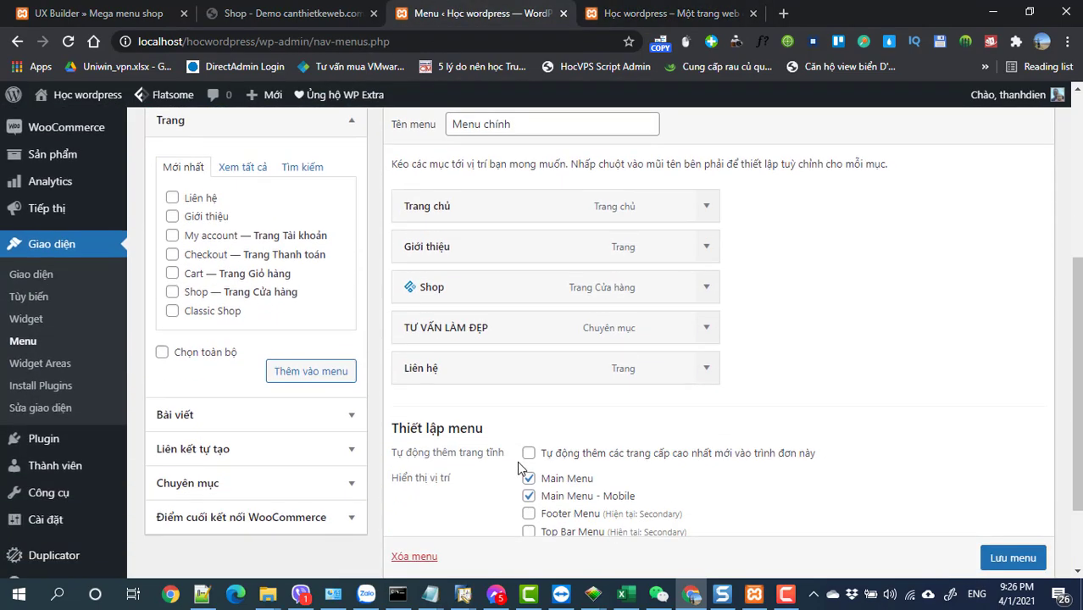
pyautogui.click(702, 290)
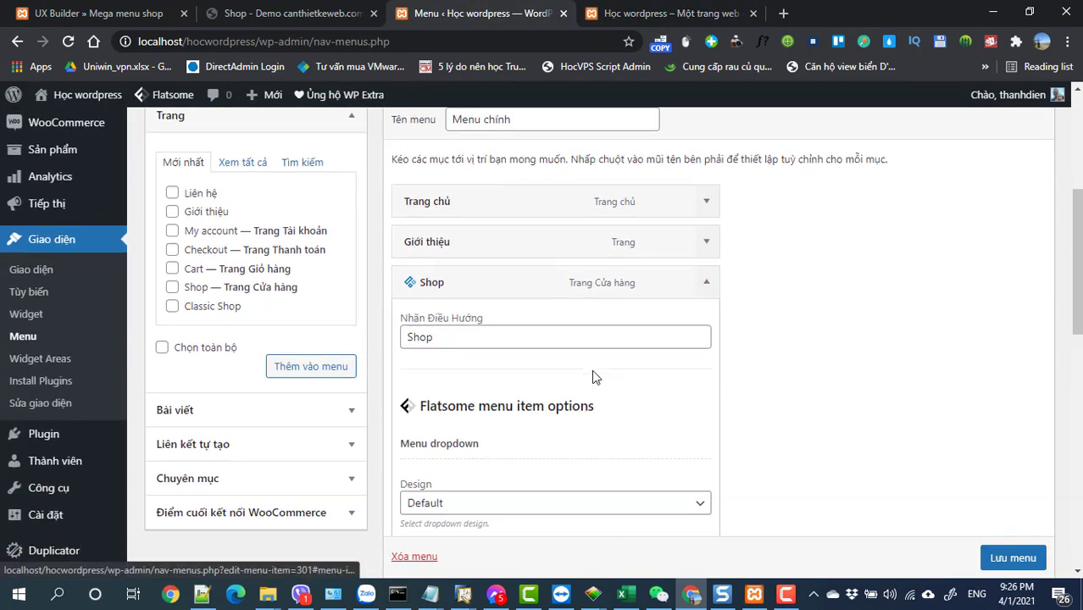
pyautogui.scroll(-2, 551, 375)
pyautogui.click(543, 350)
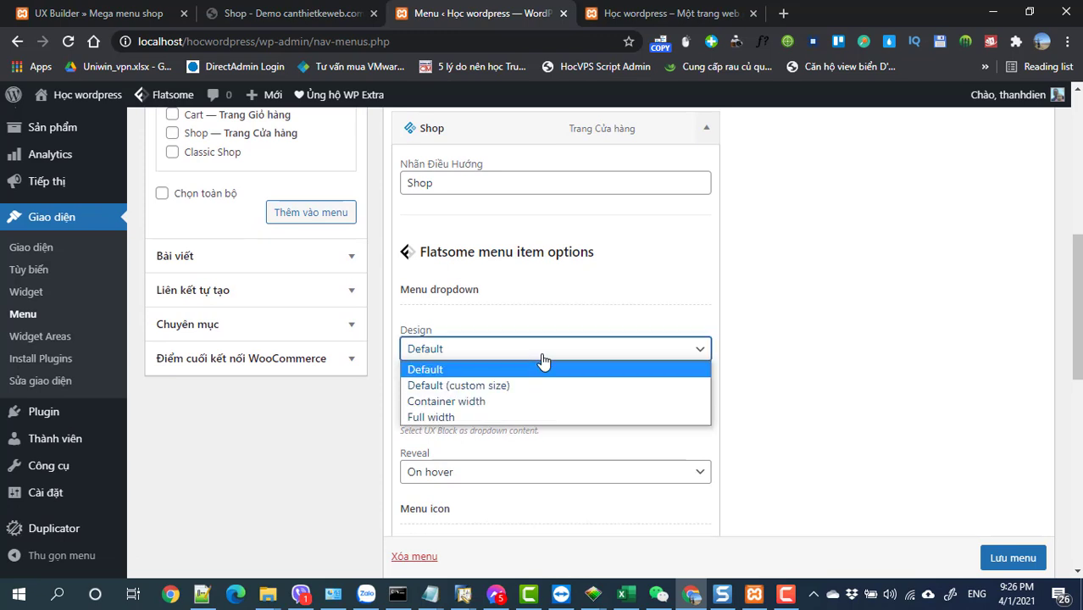
pyautogui.click(511, 386)
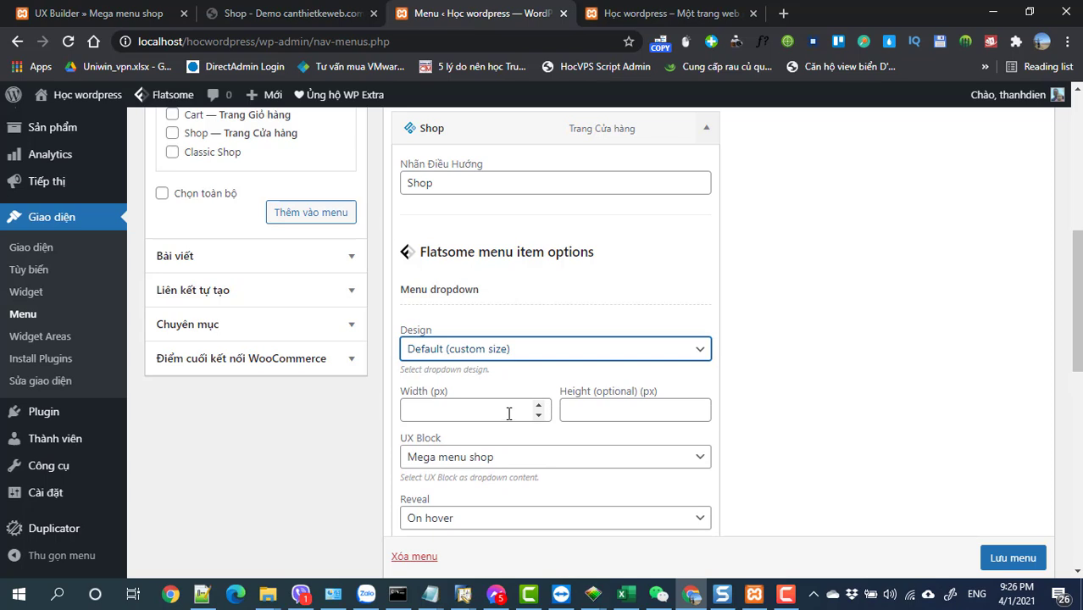
# Step: Set the Shop dropdown's width to 900 px, leave the height empty and save the menu
pyautogui.click(508, 415)
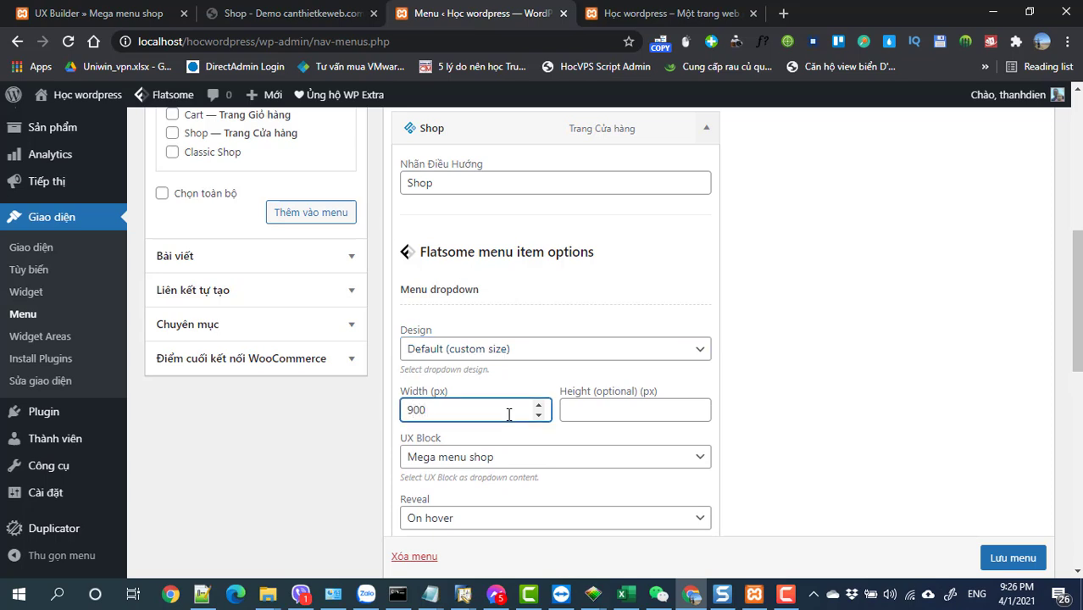
pyautogui.press('Tab')
pyautogui.scroll(1, 517, 440)
pyautogui.scroll(-2, 618, 443)
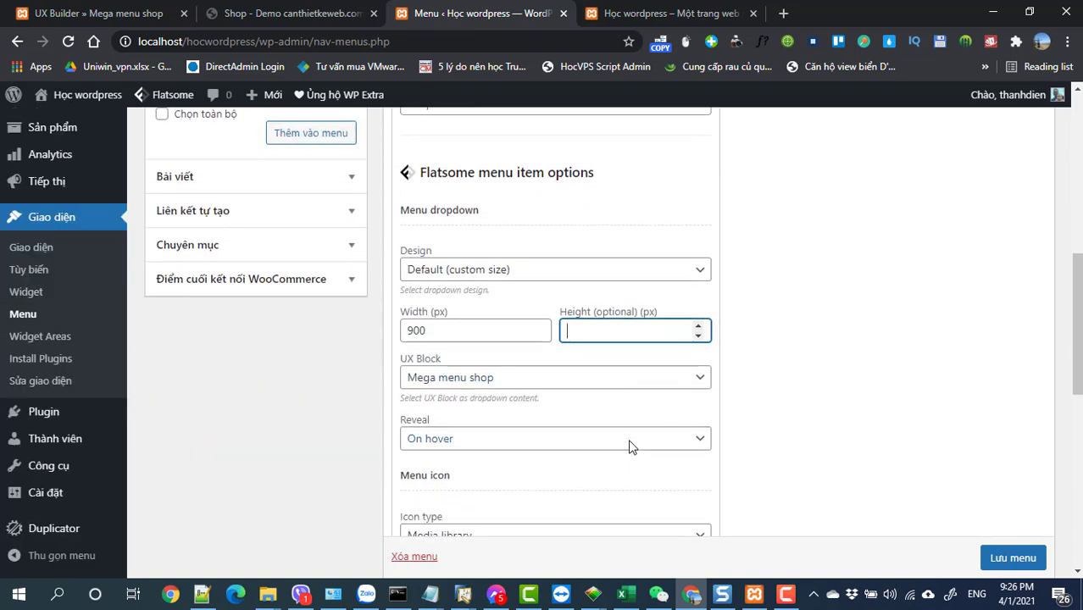
pyautogui.scroll(-1, 995, 555)
pyautogui.click(1012, 558)
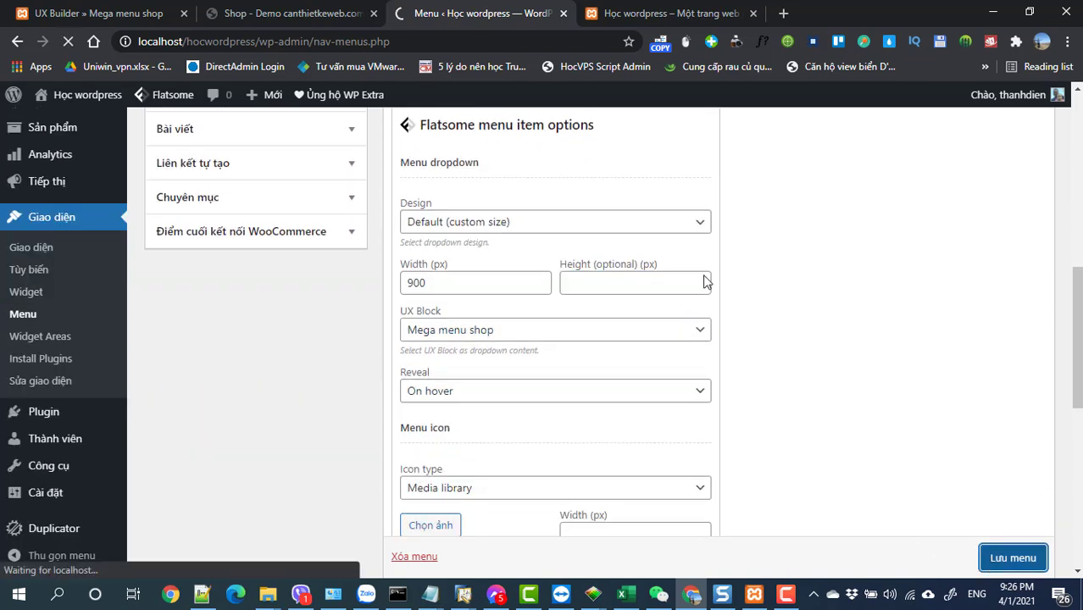
# Step: Switch to the homepage and check the Shop item's dropdown in the main navigation
pyautogui.click(627, 13)
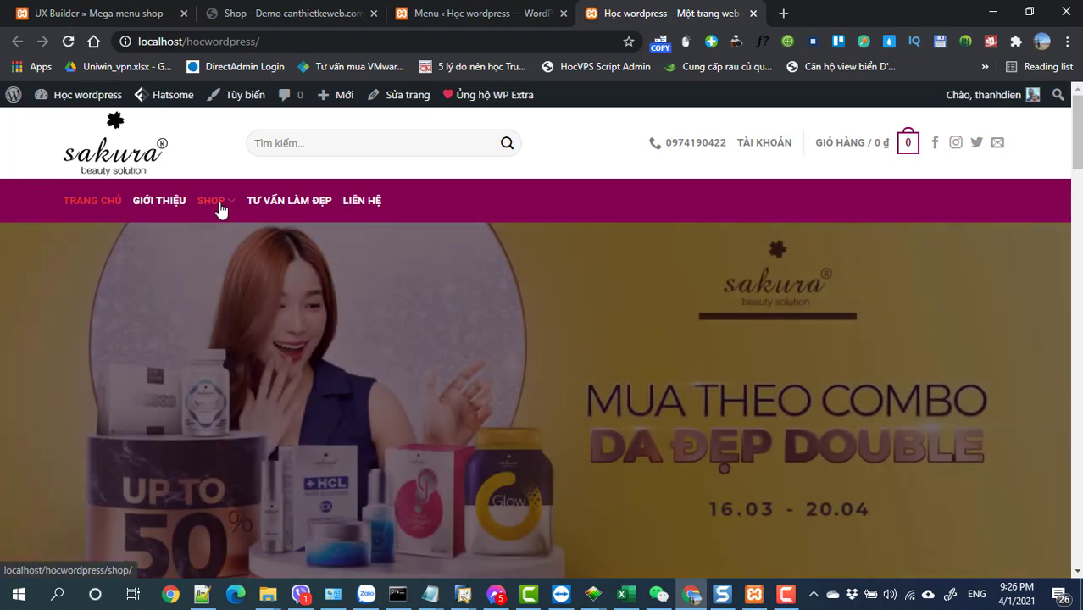
pyautogui.moveTo(219, 209)
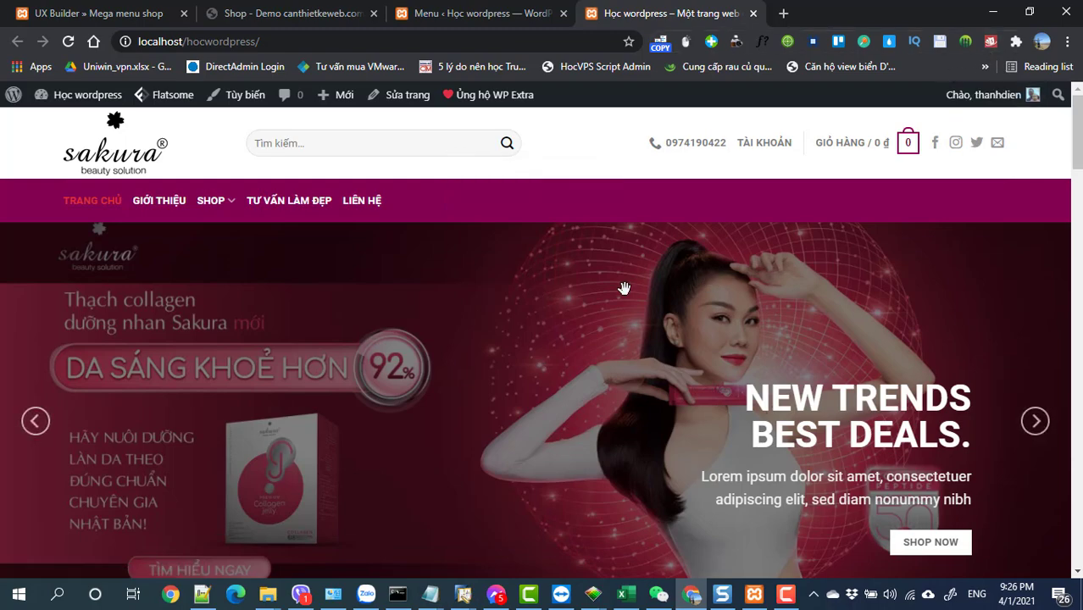
pyautogui.click(1029, 12)
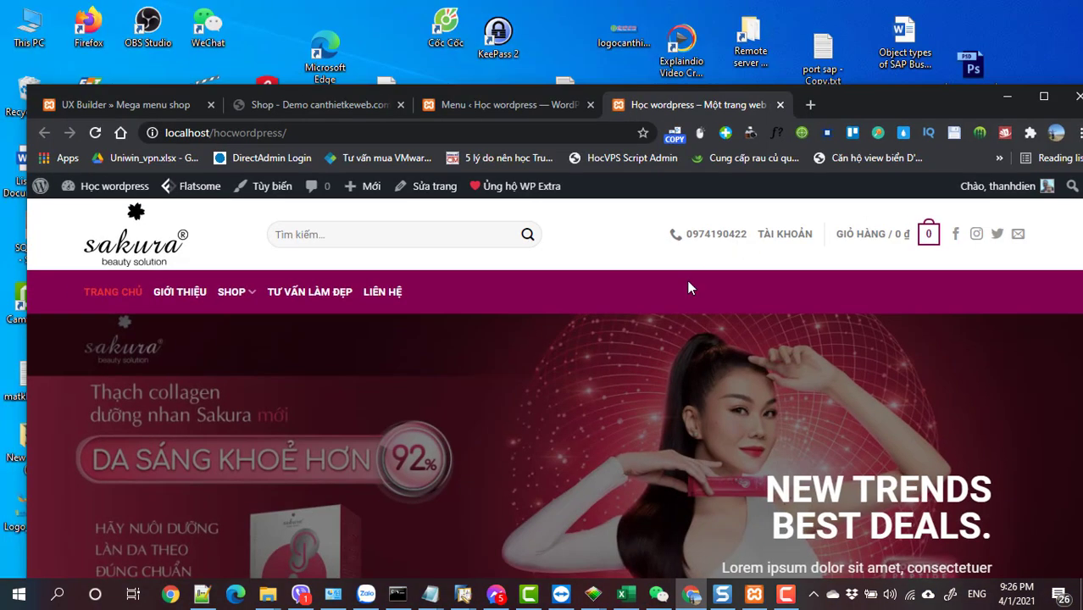
pyautogui.click(1037, 100)
# Step: Preview the homepage in the iPhone X device view and check the Shop item in the mobile menu
pyautogui.rightClick(586, 217)
pyautogui.click(627, 568)
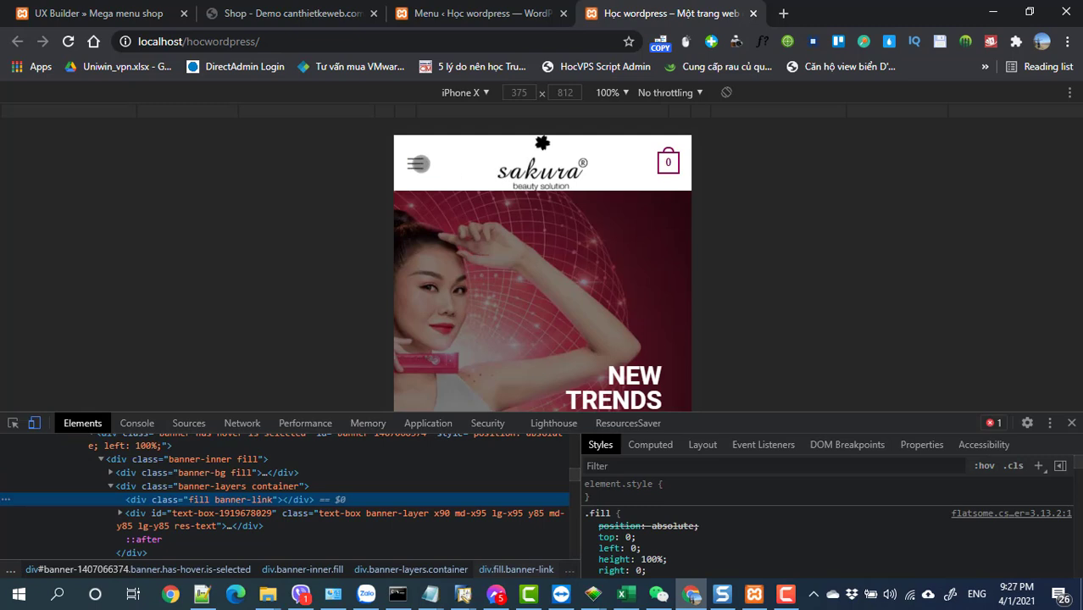
pyautogui.click(416, 165)
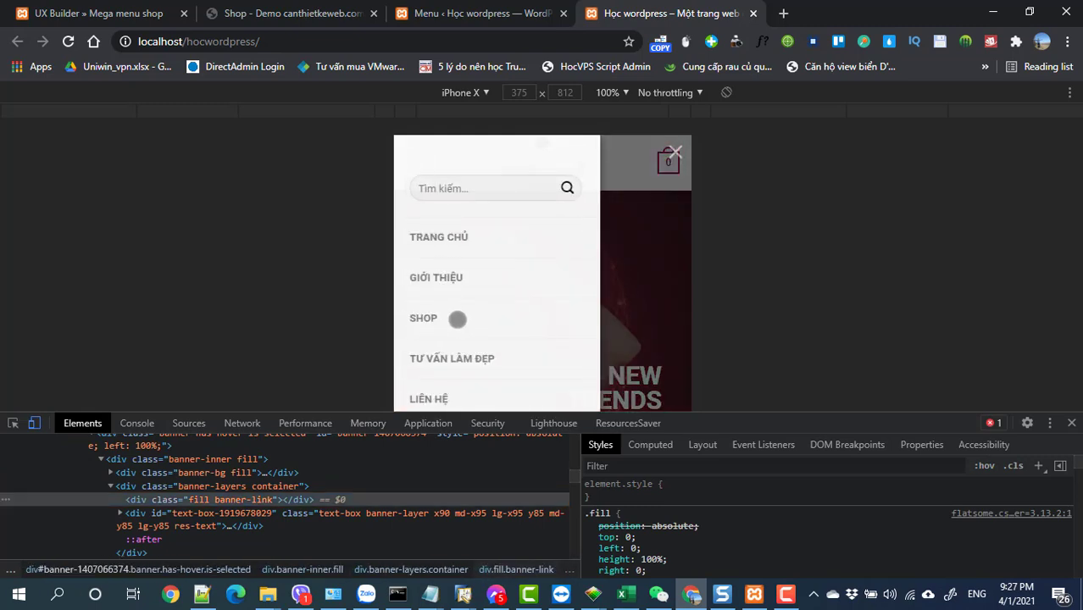
pyautogui.click(692, 167)
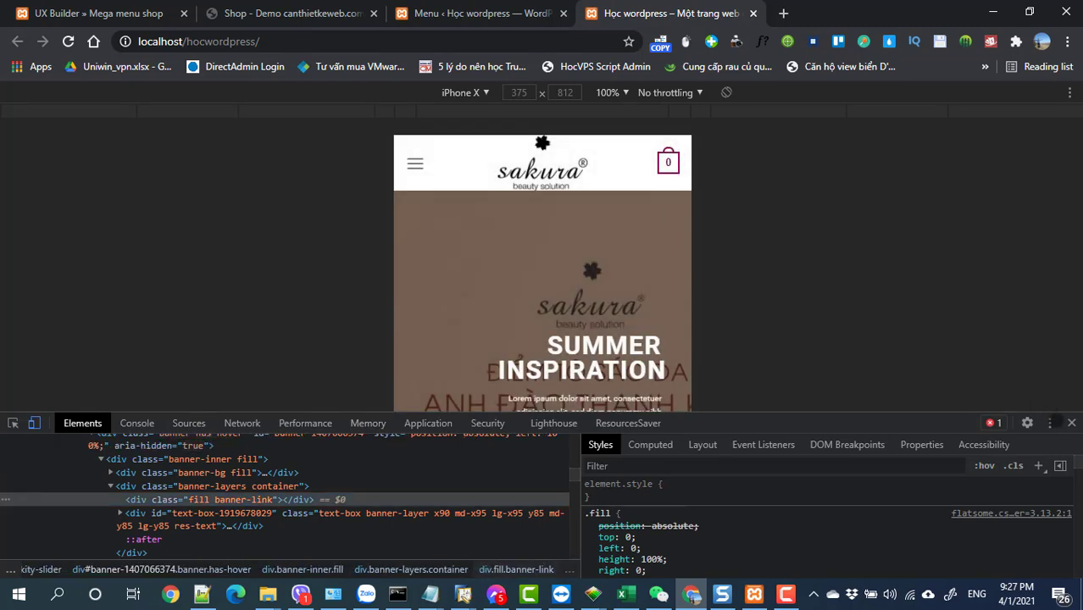
pyautogui.press('F12')
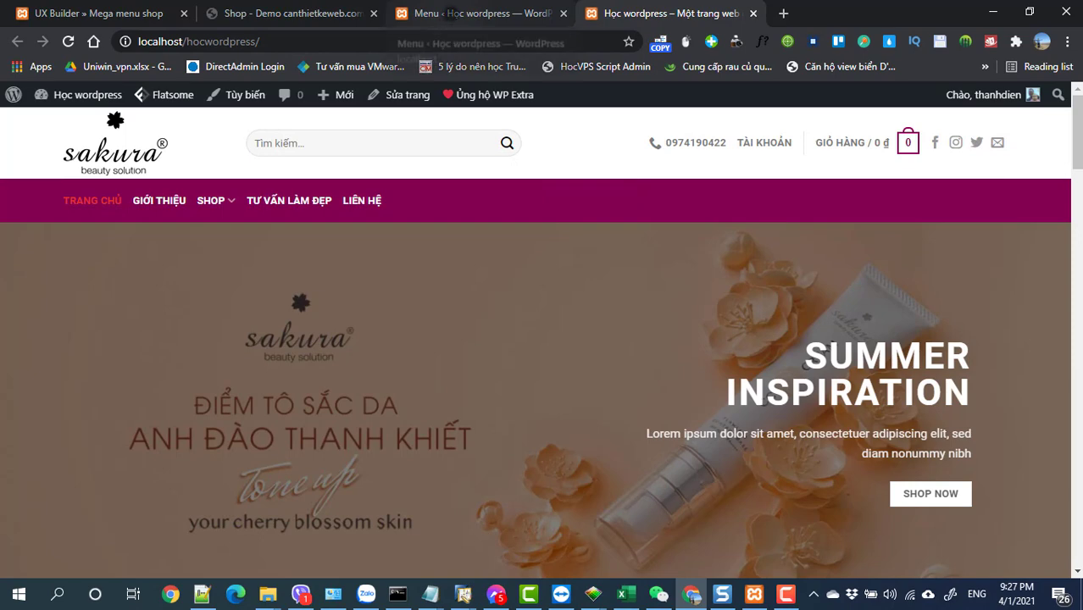
# Step: In the menu editor, unassign Menu chính from the Main Menu - Mobile location and save the menu
pyautogui.click(452, 14)
pyautogui.scroll(-5, 496, 310)
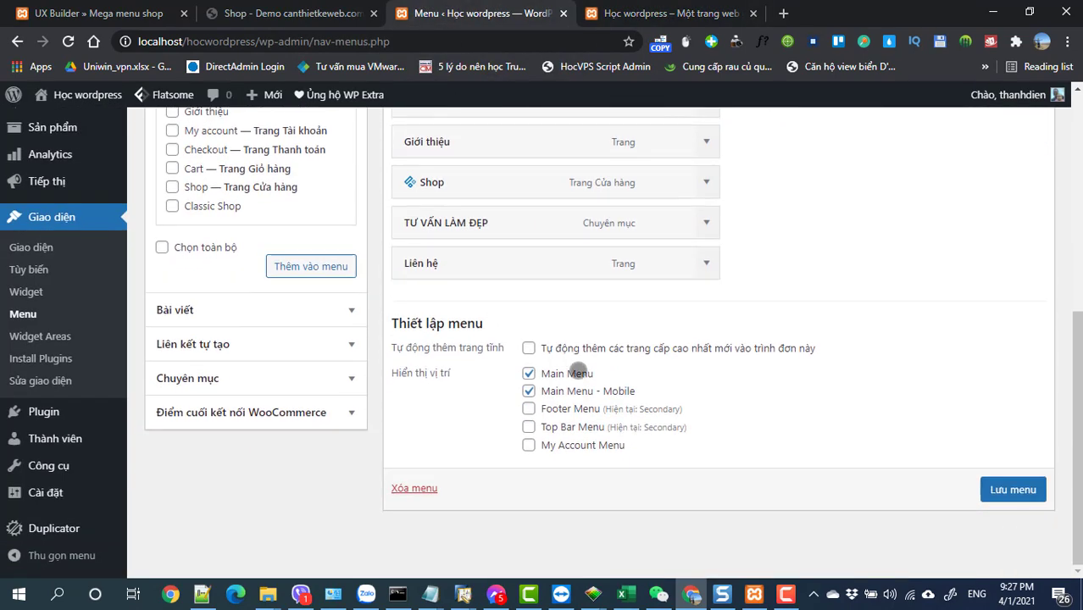
pyautogui.click(528, 391)
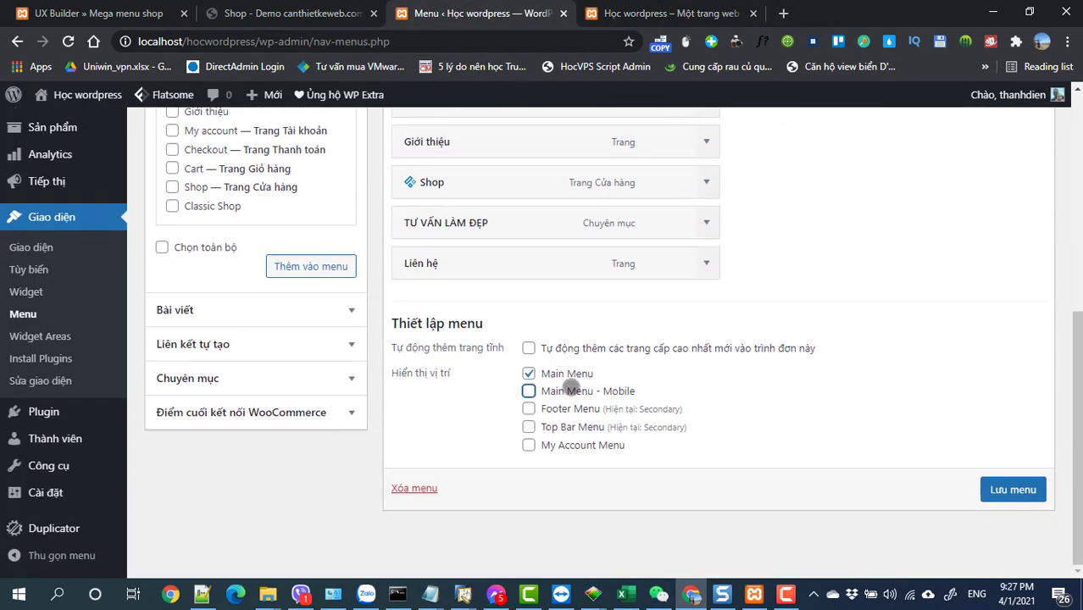
pyautogui.click(1013, 490)
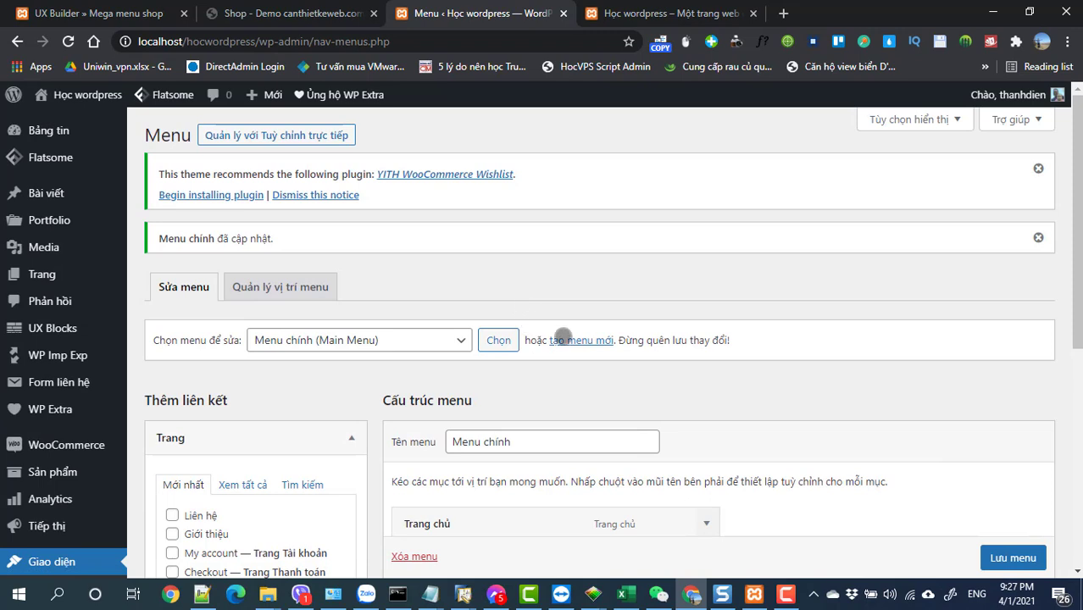
# Step: Start a new menu and name it "Menu mobile"
pyautogui.click(581, 340)
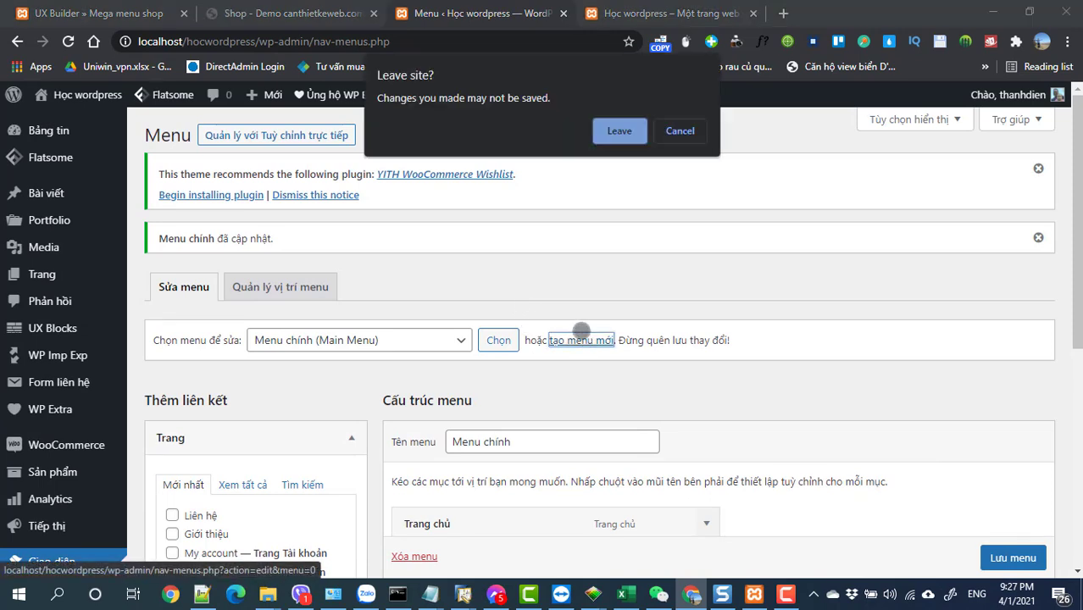
pyautogui.click(609, 132)
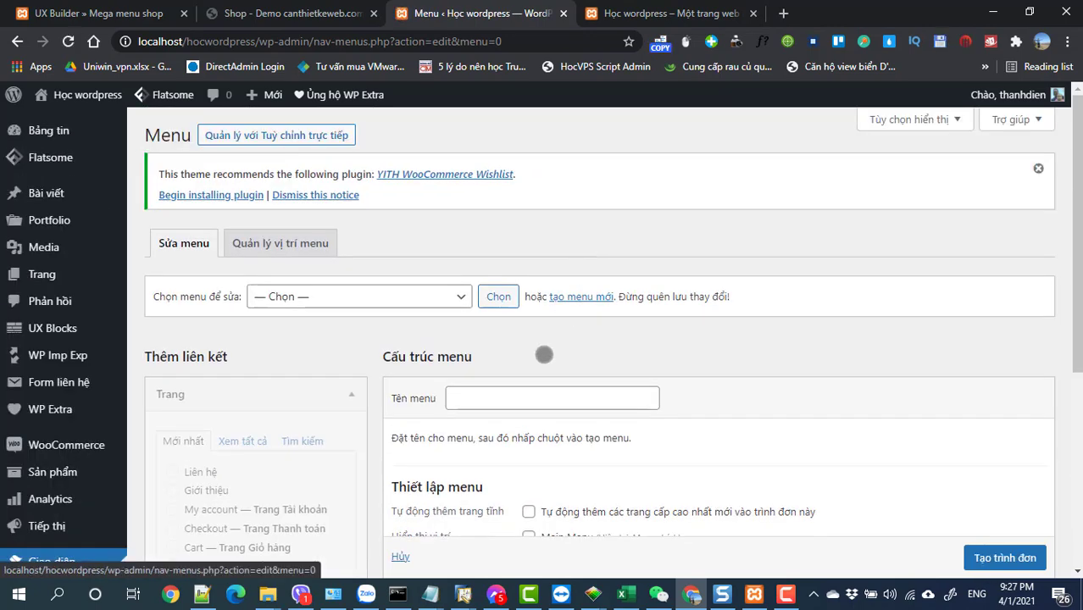
pyautogui.click(521, 405)
pyautogui.write('E')
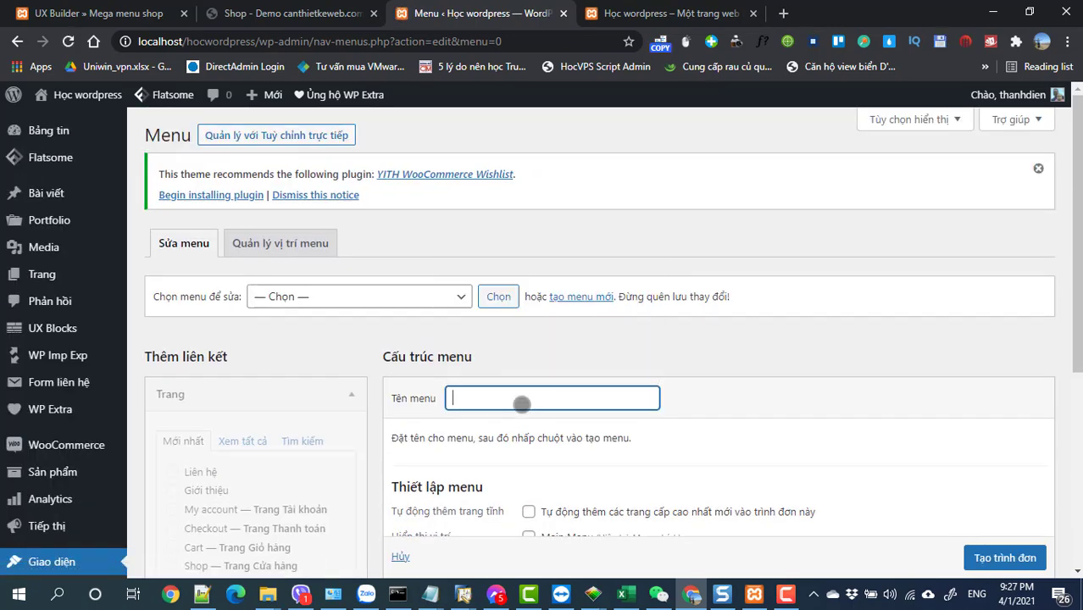
pyautogui.write('M')
pyautogui.press('BackSpace')
pyautogui.write('Me')
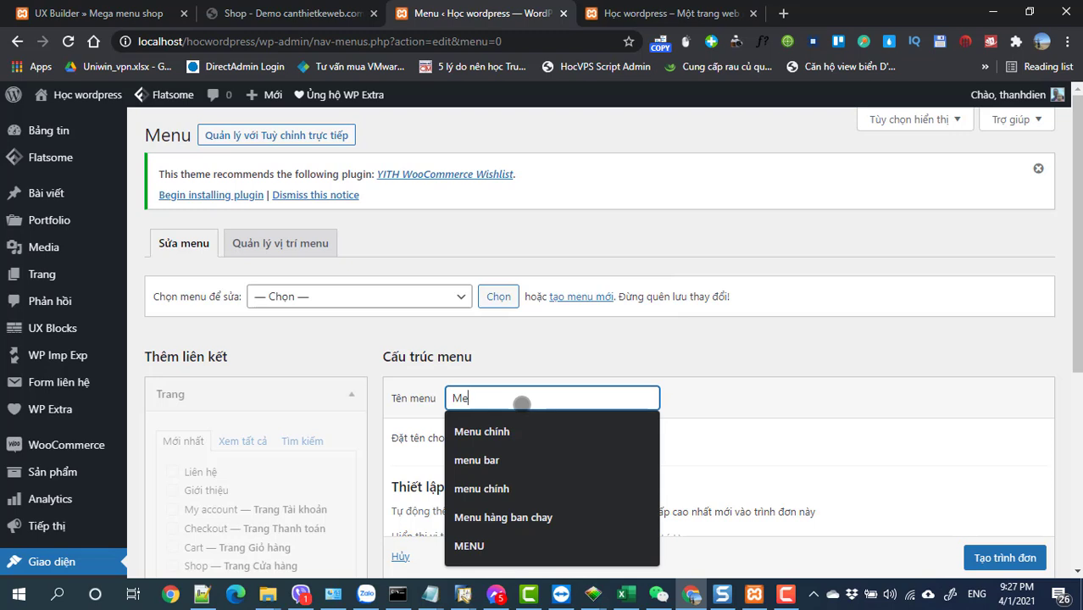
pyautogui.write('nu ')
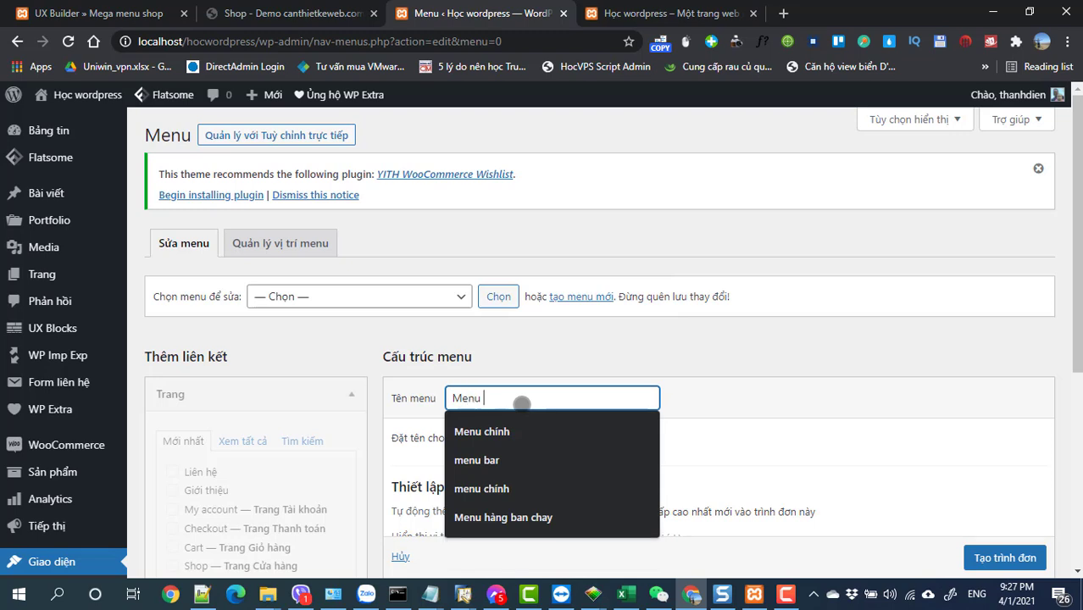
pyautogui.write('mobile')
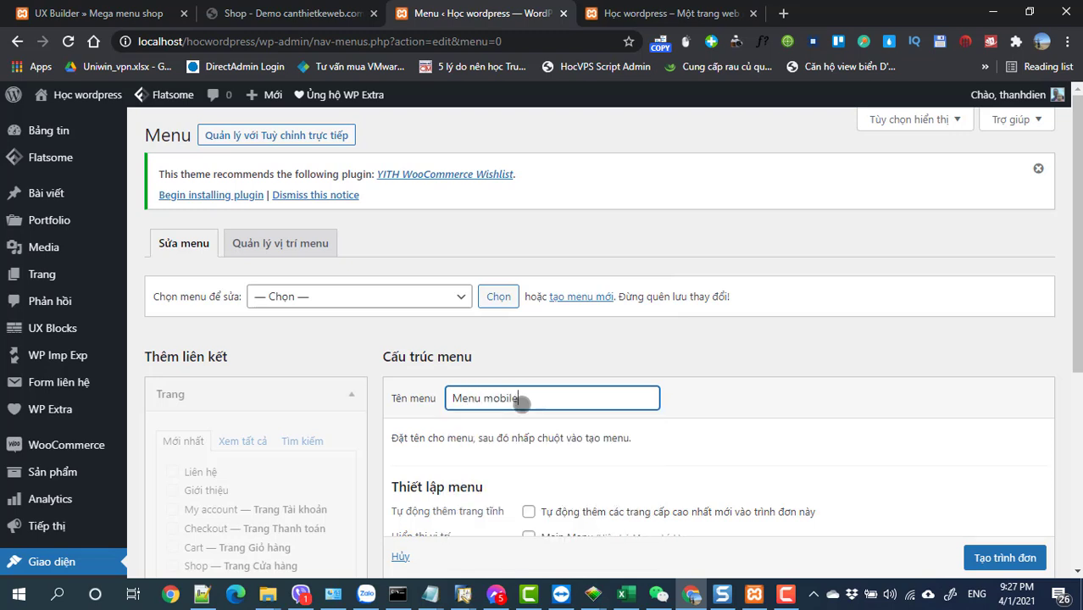
# Step: Assign the new menu to the Main Menu - Mobile location and create it
pyautogui.scroll(-1, 559, 424)
pyautogui.click(528, 477)
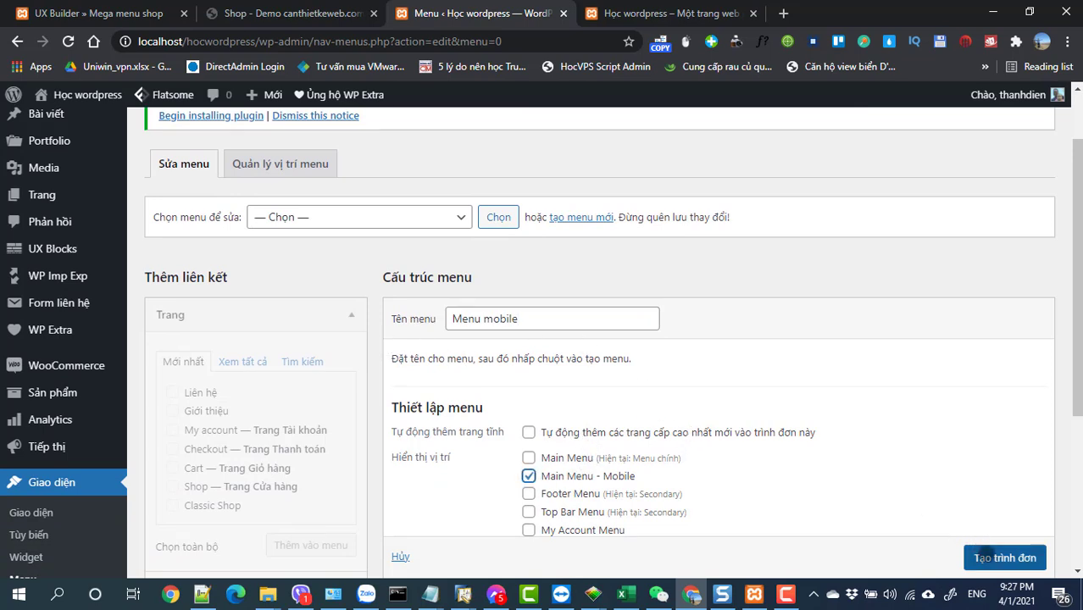
pyautogui.scroll(-1, 983, 557)
pyautogui.click(983, 532)
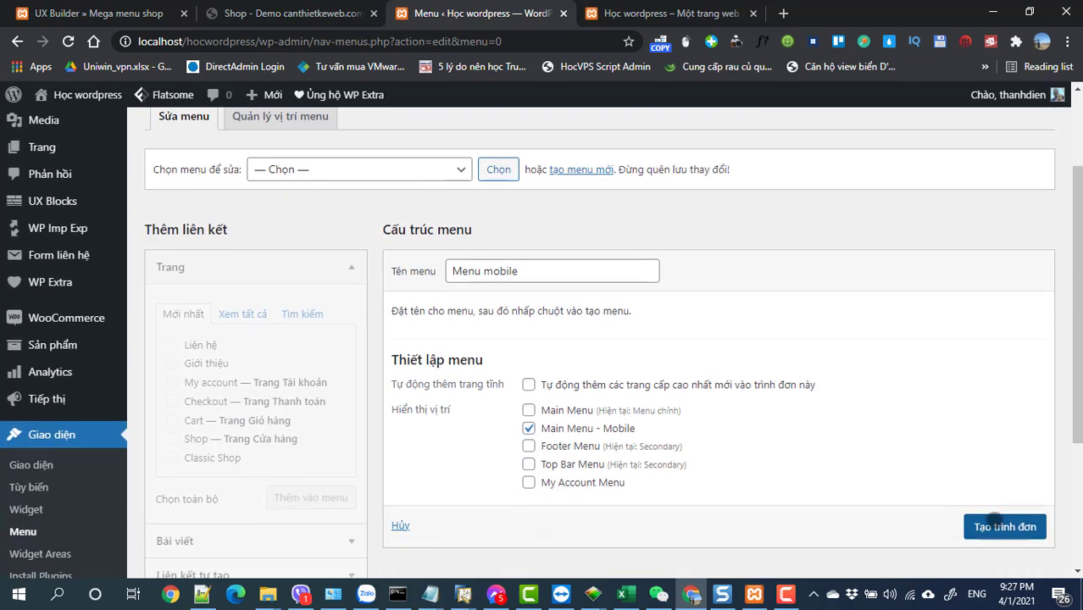
pyautogui.click(974, 522)
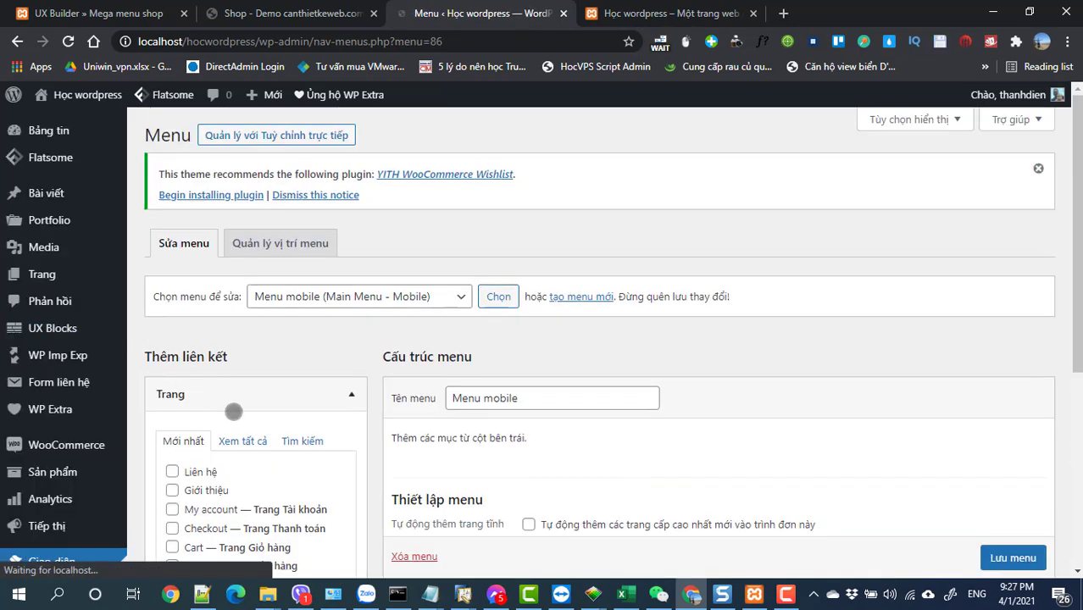
# Step: Add the pages Trang chủ, Giới thiệu, Liên hệ and Shop to Menu mobile
pyautogui.scroll(-2, 233, 412)
pyautogui.click(244, 279)
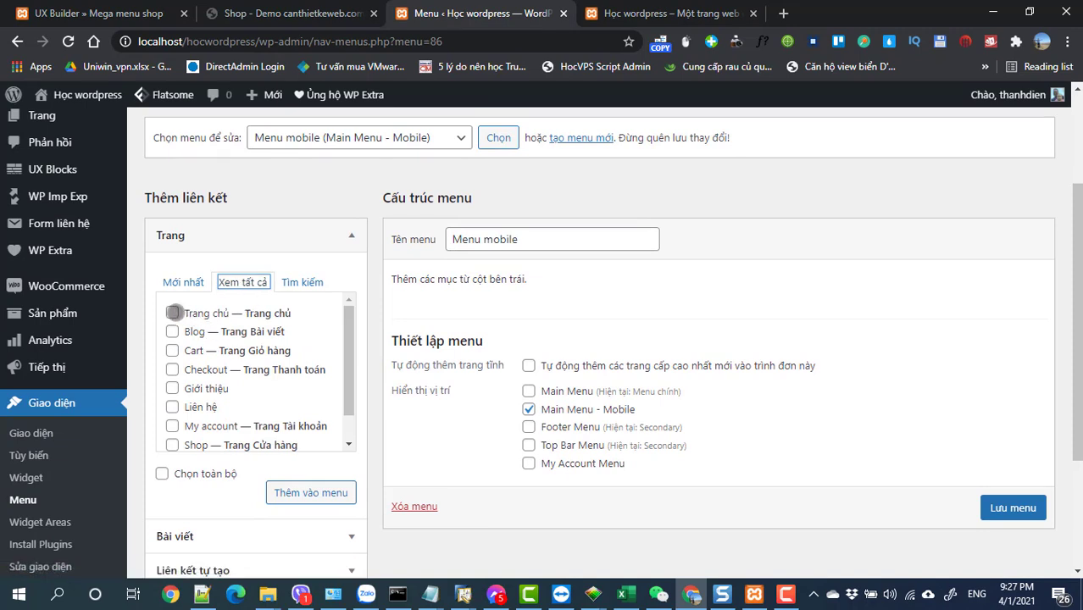
pyautogui.click(172, 312)
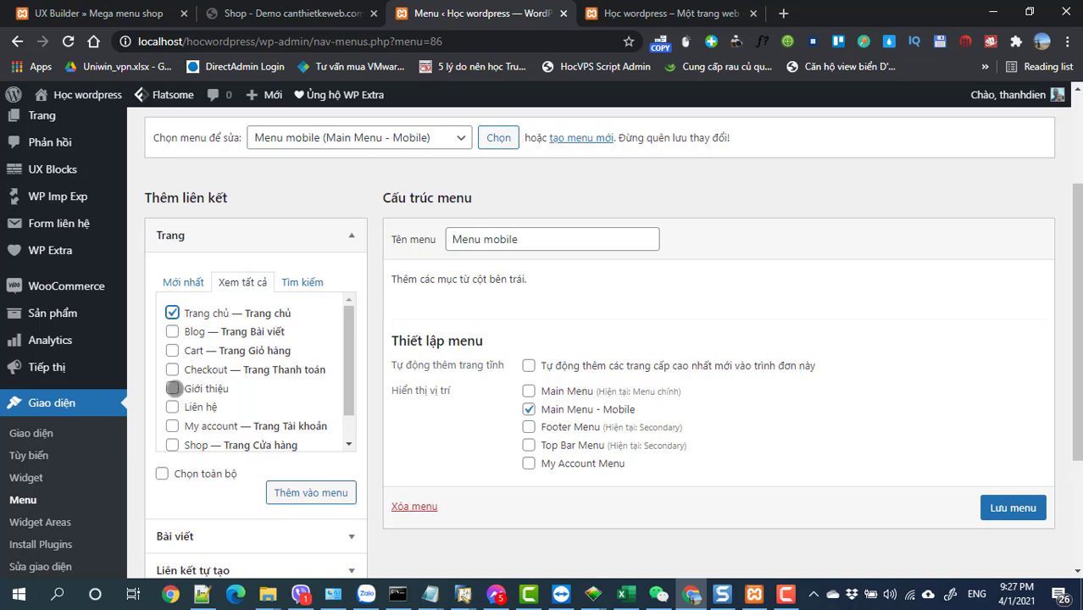
pyautogui.click(173, 388)
pyautogui.click(172, 406)
pyautogui.click(172, 445)
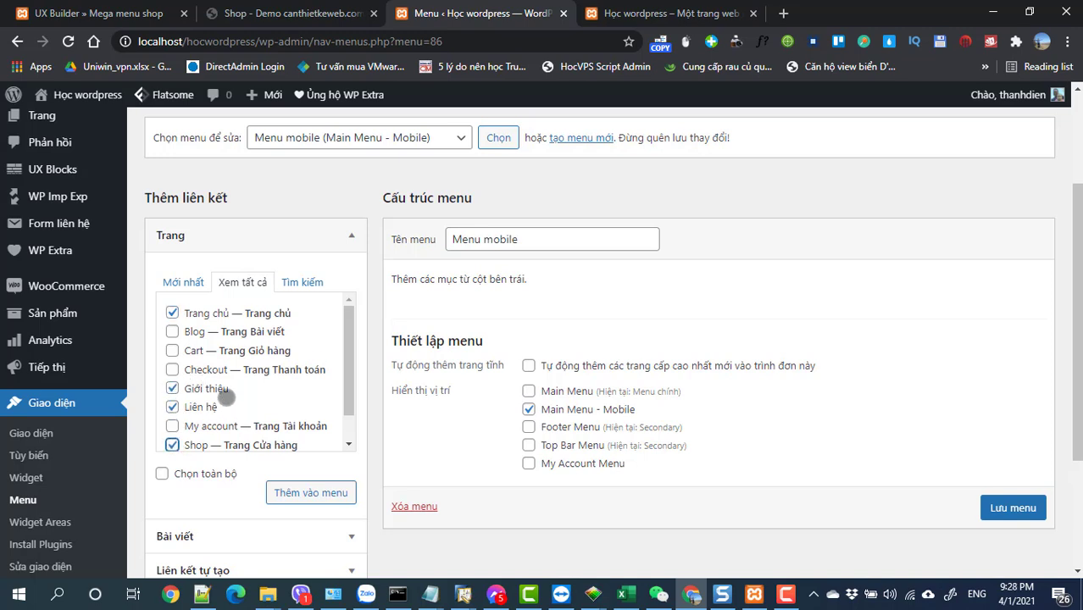
pyautogui.scroll(-1, 227, 396)
pyautogui.scroll(-1, 254, 424)
pyautogui.click(286, 413)
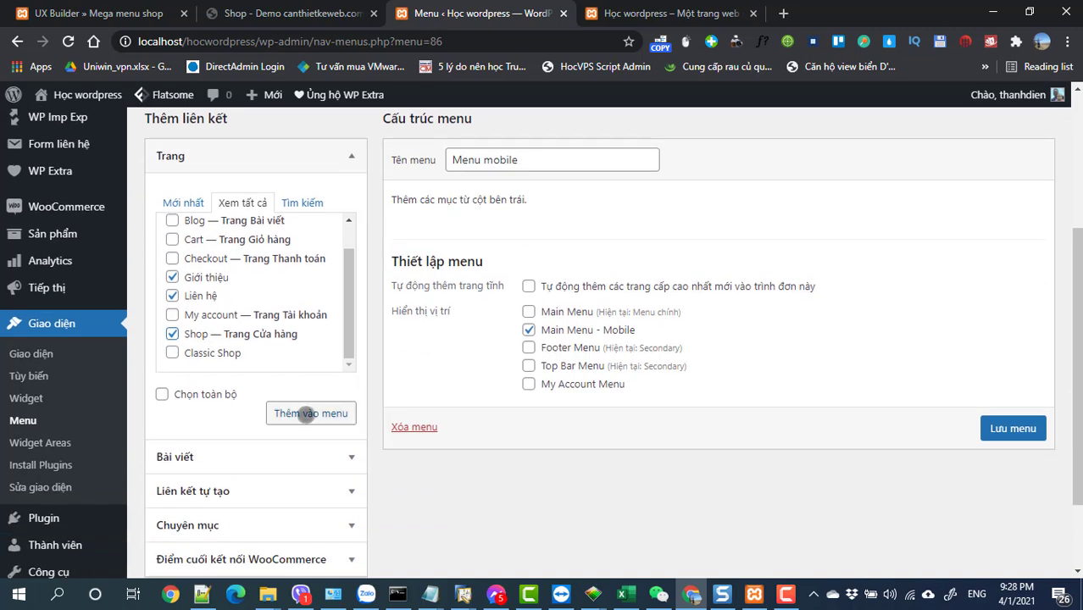
# Step: Add the post category TƯ VẤN LÀM ĐẸP to Menu mobile
pyautogui.scroll(-1, 303, 416)
pyautogui.click(245, 447)
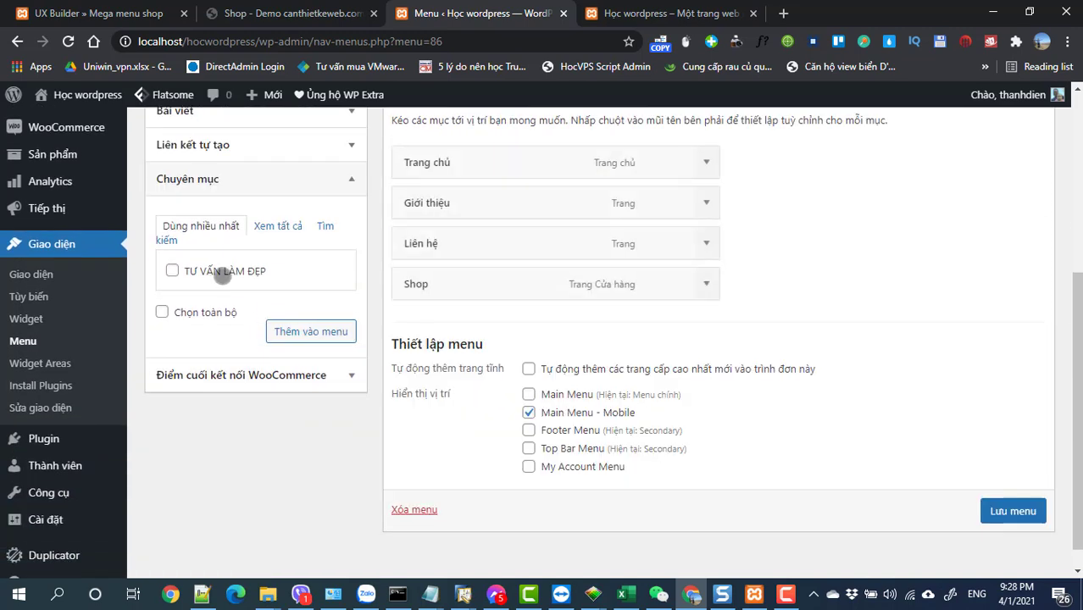
pyautogui.click(218, 271)
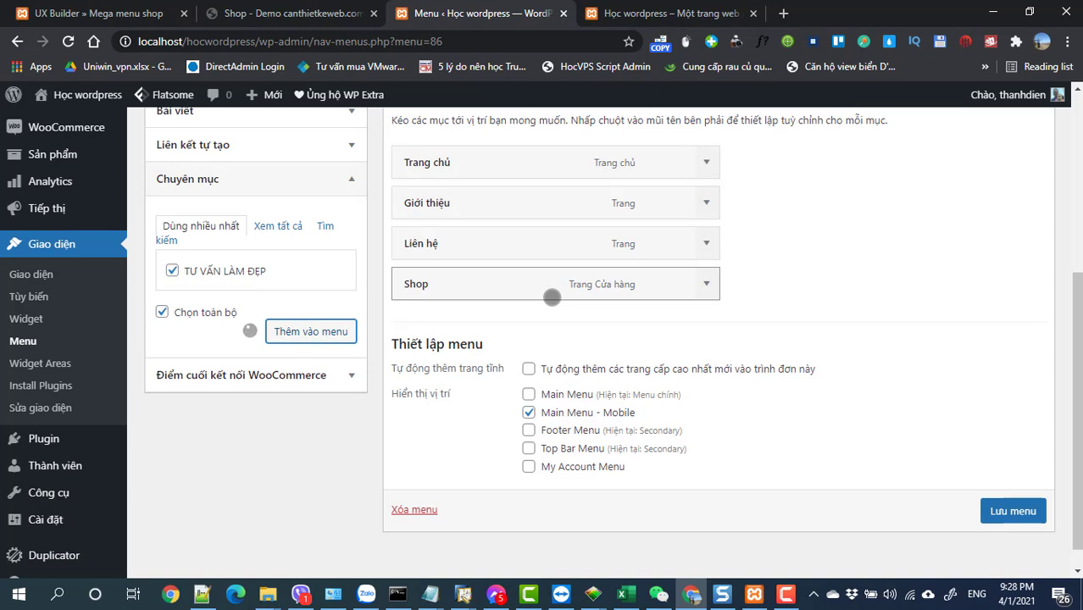
# Step: Reorder the items to Trang chủ, Giới thiệu, Shop, TƯ VẤN LÀM ĐẸP, Liên hệ and save Menu mobile
pyautogui.moveTo(534, 325); pyautogui.dragTo(498, 244)
pyautogui.moveTo(479, 284); pyautogui.dragTo(479, 243)
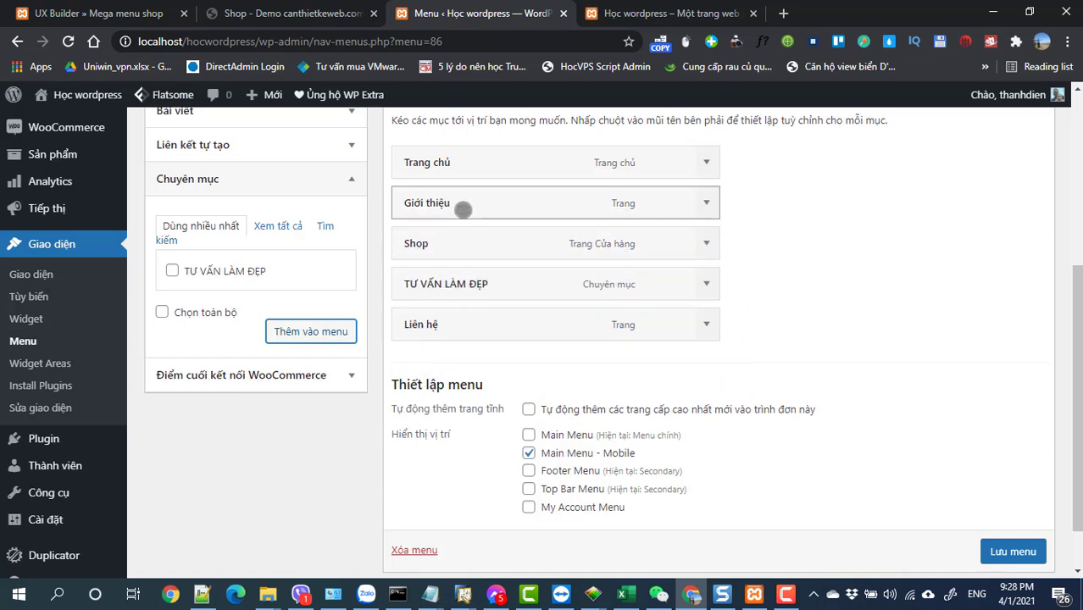
pyautogui.scroll(-1, 1008, 543)
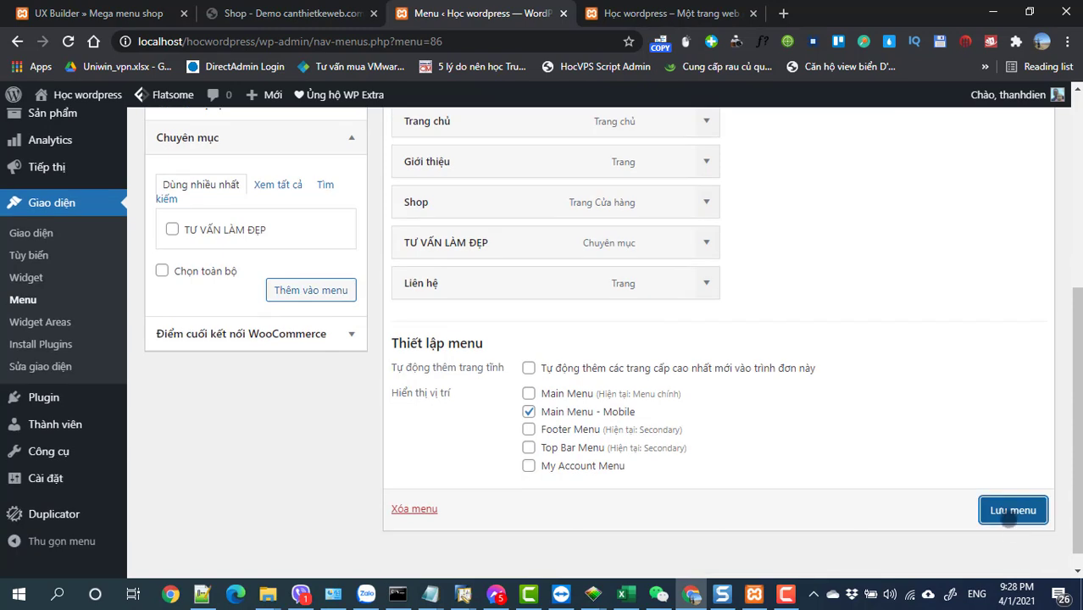
pyautogui.click(1006, 512)
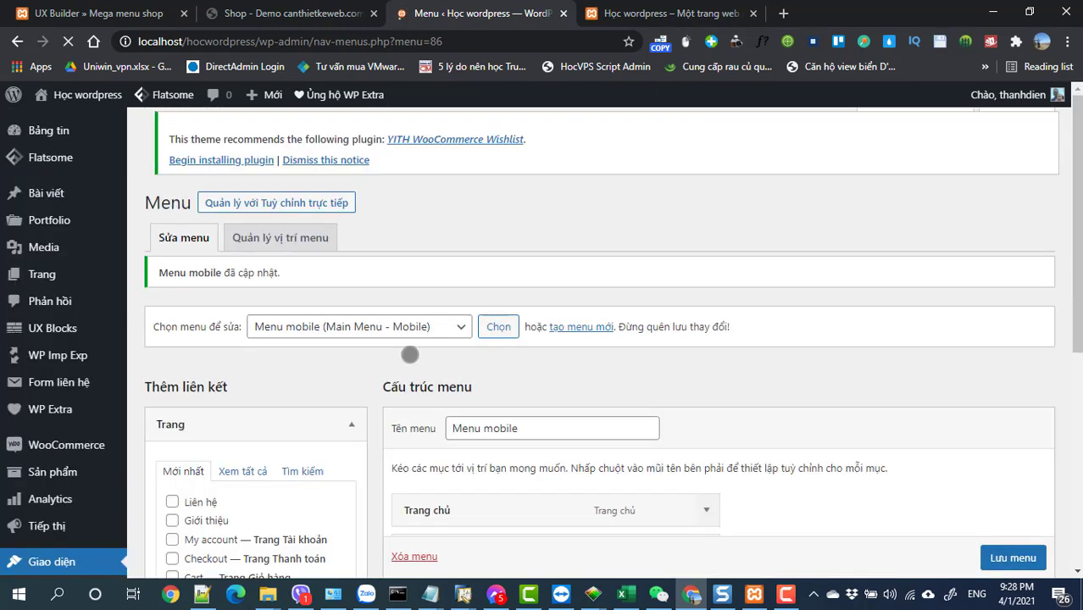
# Step: Enable the Danh mục sản phẩm element in the menu editor's screen options
pyautogui.scroll(-5, 360, 370)
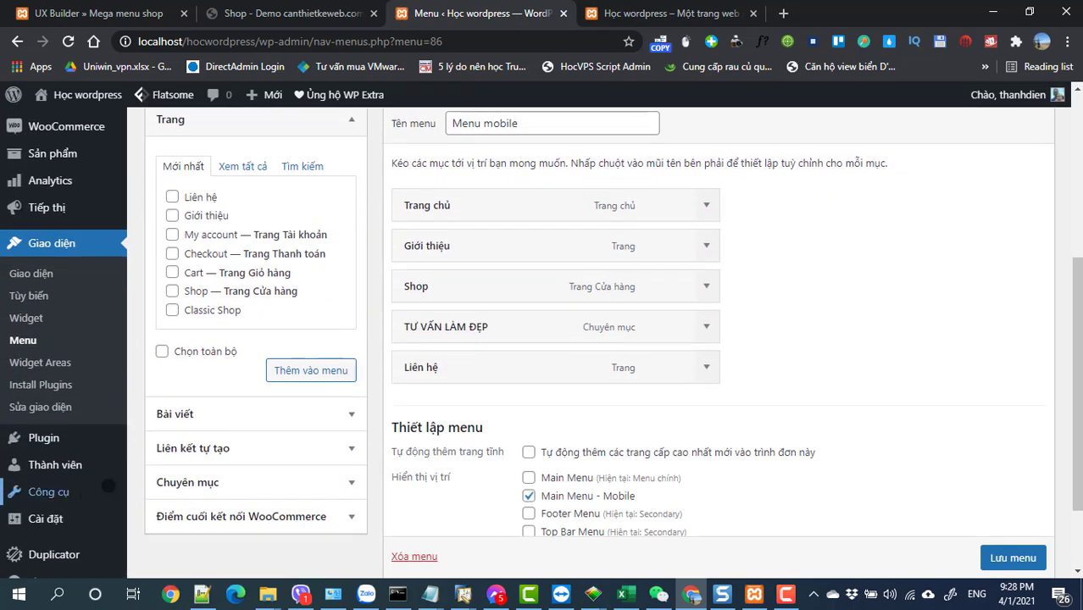
pyautogui.scroll(1, 635, 222)
pyautogui.scroll(4, 636, 222)
pyautogui.click(885, 118)
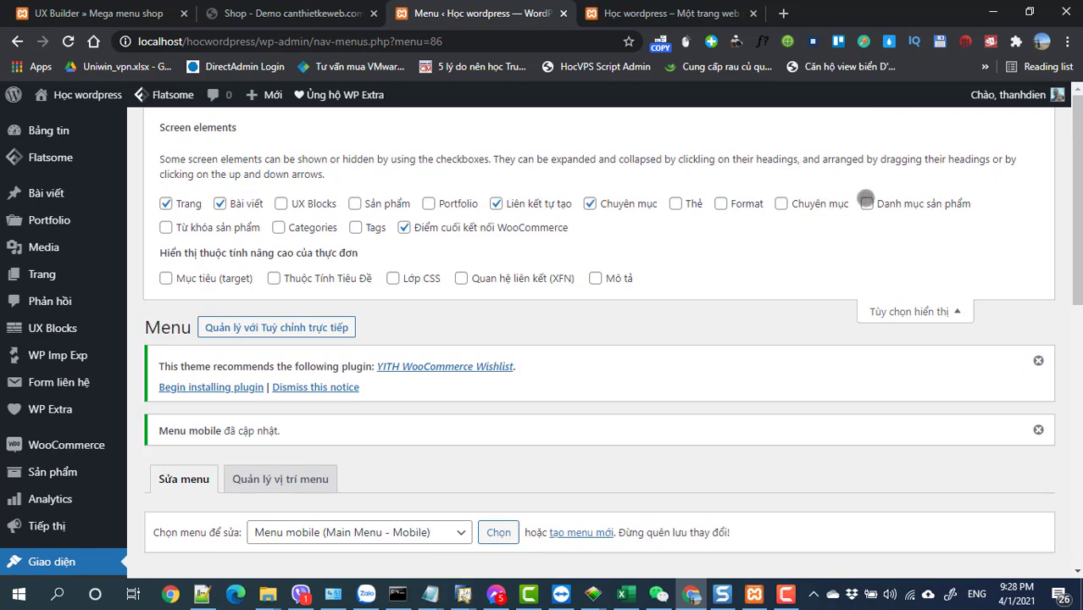
# Step: Add the product category CHĂM SÓC DA MẶT and its six subcategories, from Làm trắng da to Giảm nám, to Menu mobile
pyautogui.scroll(-10, 525, 317)
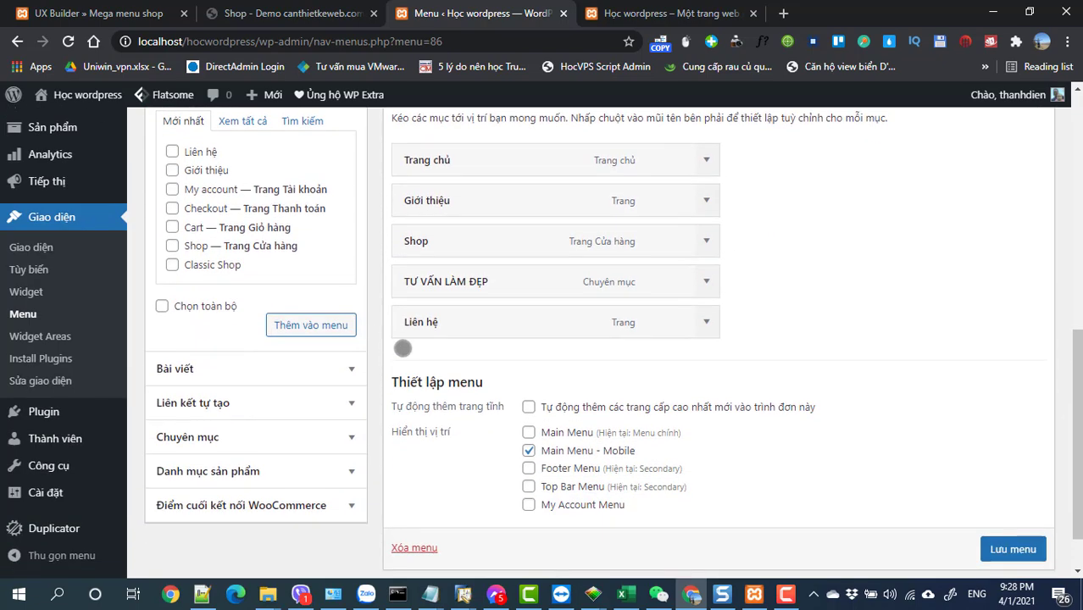
pyautogui.click(309, 471)
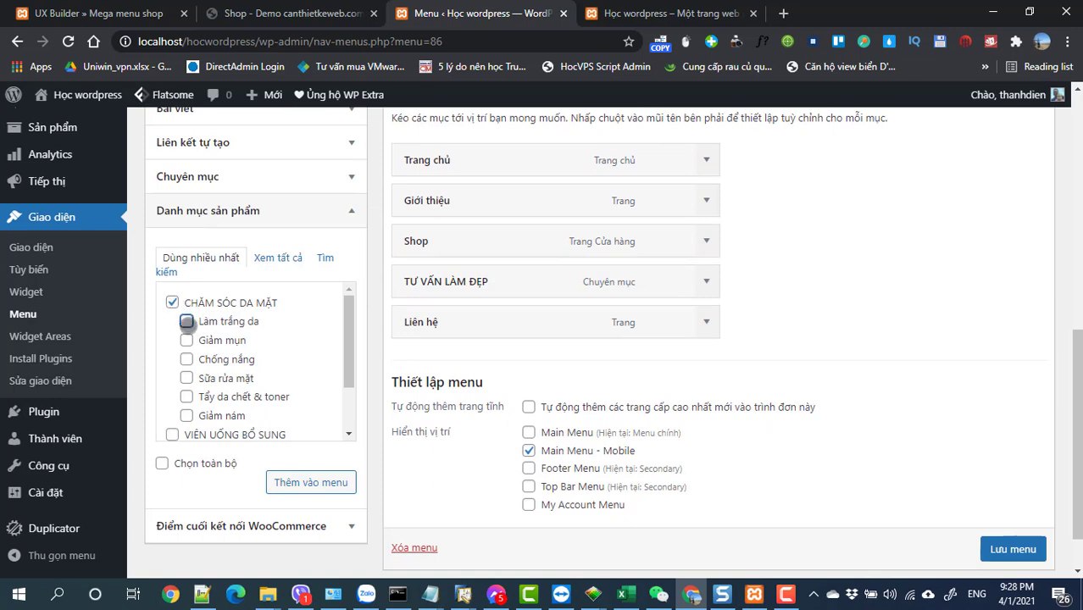
pyautogui.click(186, 359)
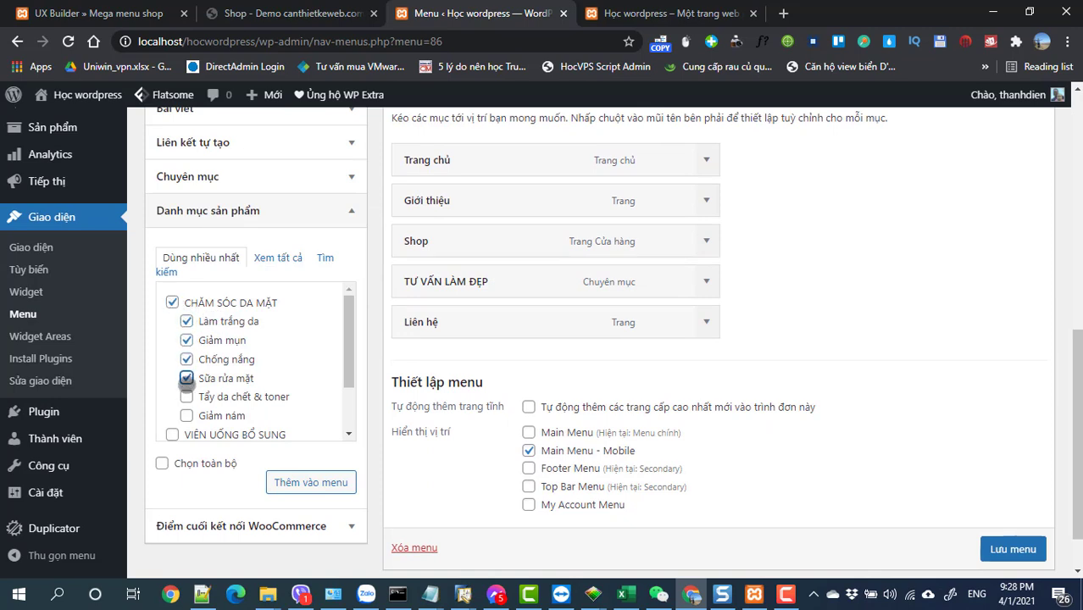
pyautogui.click(186, 414)
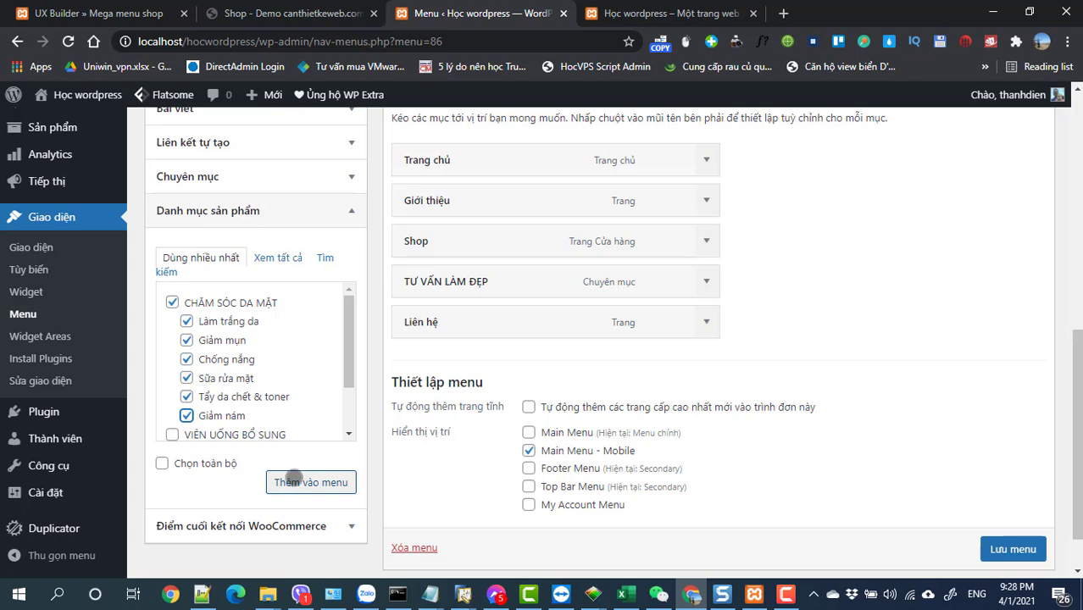
pyautogui.click(291, 479)
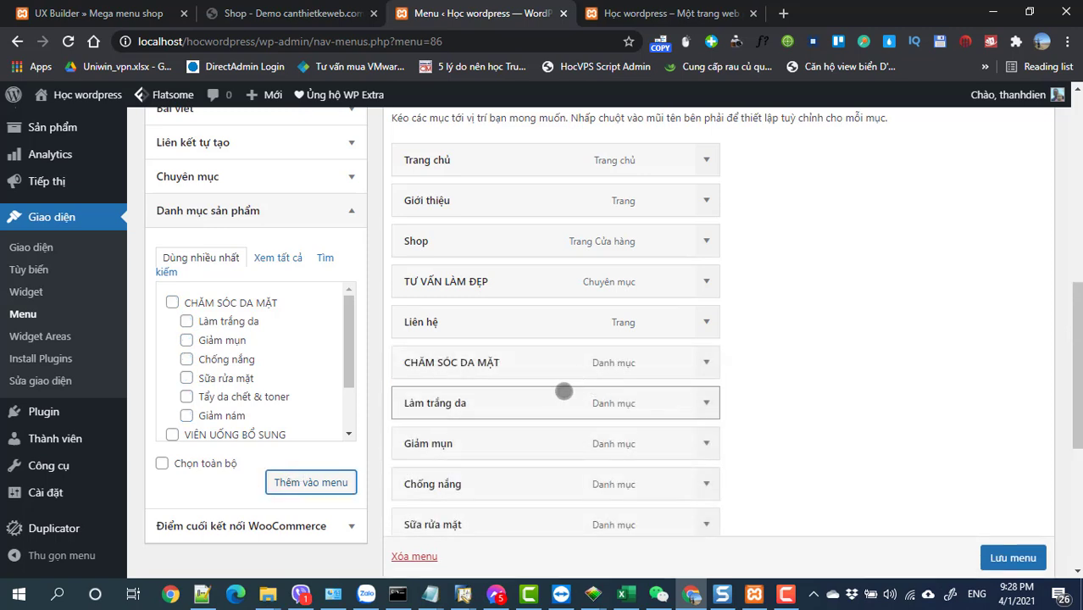
# Step: Nest the six subcategories, Làm trắng da to Giảm nám, under CHĂM SÓC DA MẶT and move that group beneath Shop as a sub-item
pyautogui.scroll(-1, 560, 392)
pyautogui.scroll(-3, 555, 389)
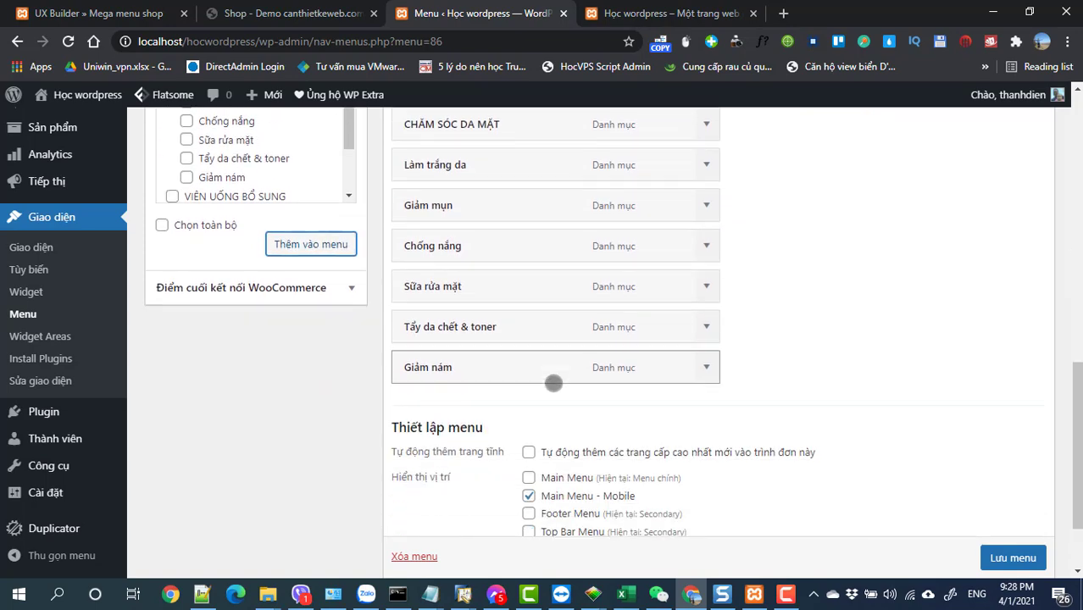
pyautogui.scroll(2, 553, 383)
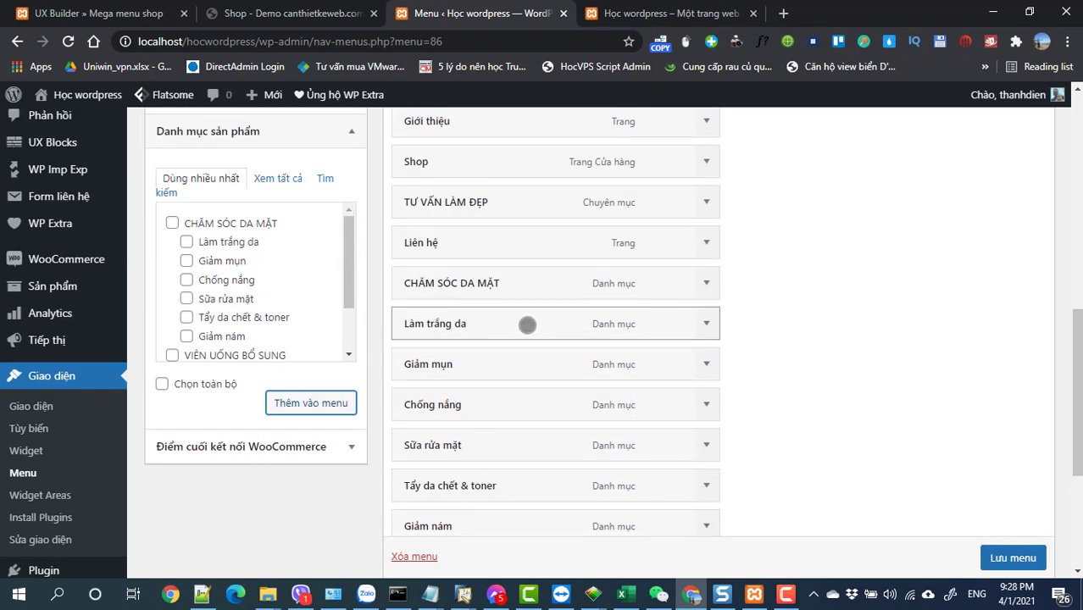
pyautogui.moveTo(527, 325); pyautogui.dragTo(555, 323)
pyautogui.moveTo(549, 367); pyautogui.dragTo(585, 403)
pyautogui.moveTo(576, 443); pyautogui.dragTo(624, 482)
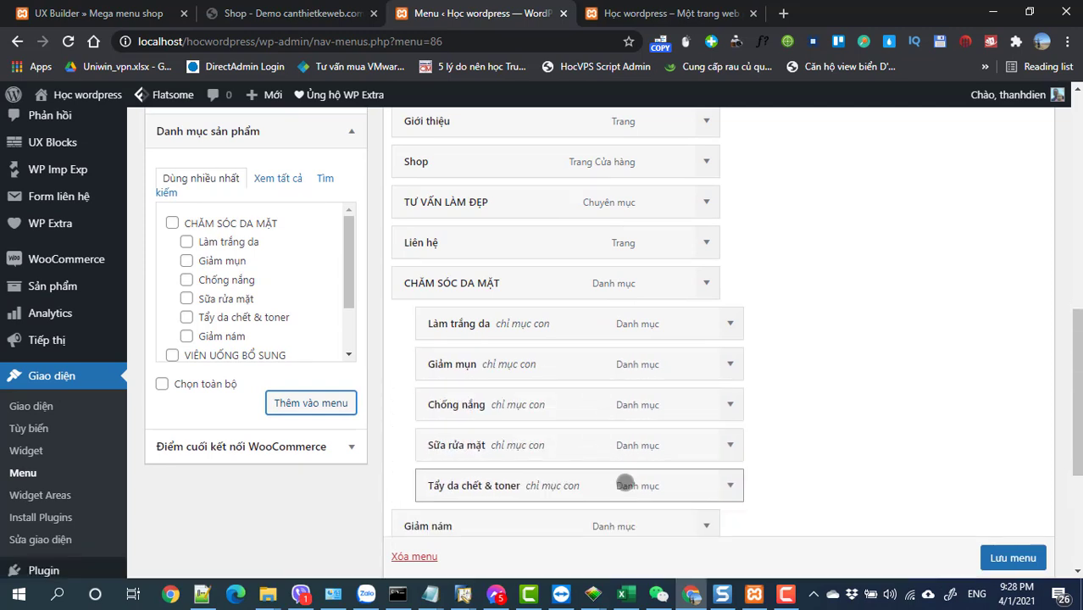
pyautogui.moveTo(598, 516); pyautogui.dragTo(639, 492)
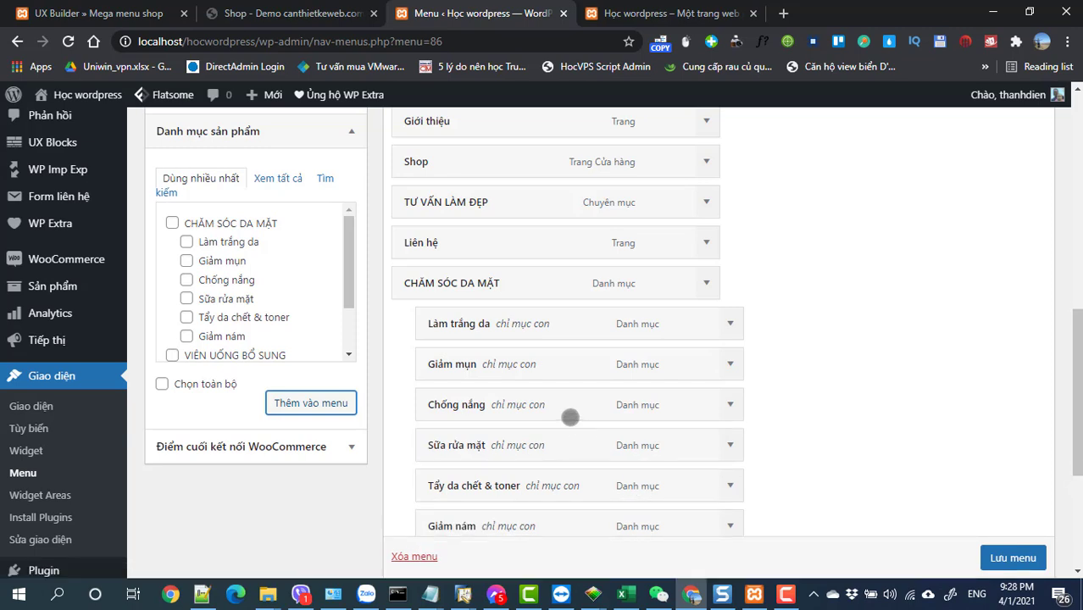
pyautogui.moveTo(506, 283); pyautogui.dragTo(531, 204)
# Step: Add the product category VIÊN UỐNG BỔ SUNG with Đẹp da & tăng cường sức khỏe and Phục hồi và trẻ hóa da to Menu mobile
pyautogui.scroll(-1, 248, 334)
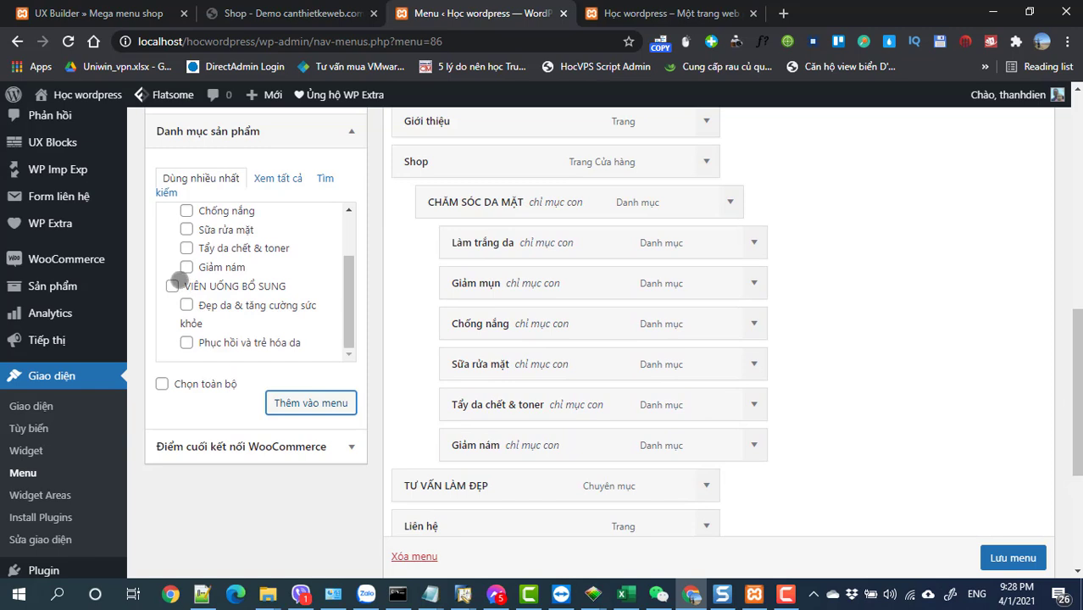
pyautogui.click(172, 286)
pyautogui.click(186, 305)
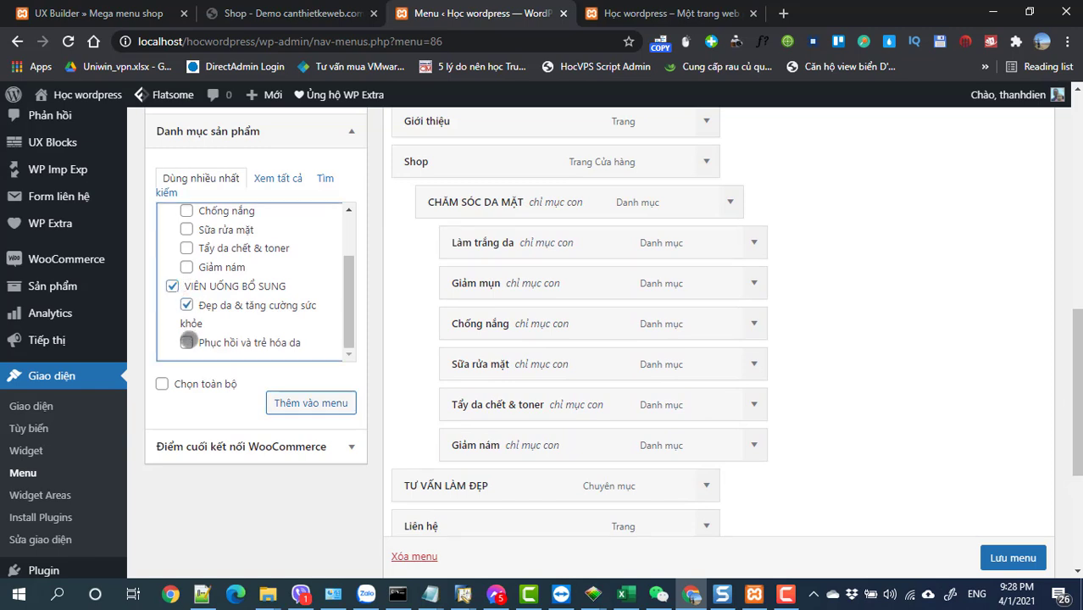
pyautogui.click(187, 341)
pyautogui.scroll(-2, 187, 339)
pyautogui.click(328, 324)
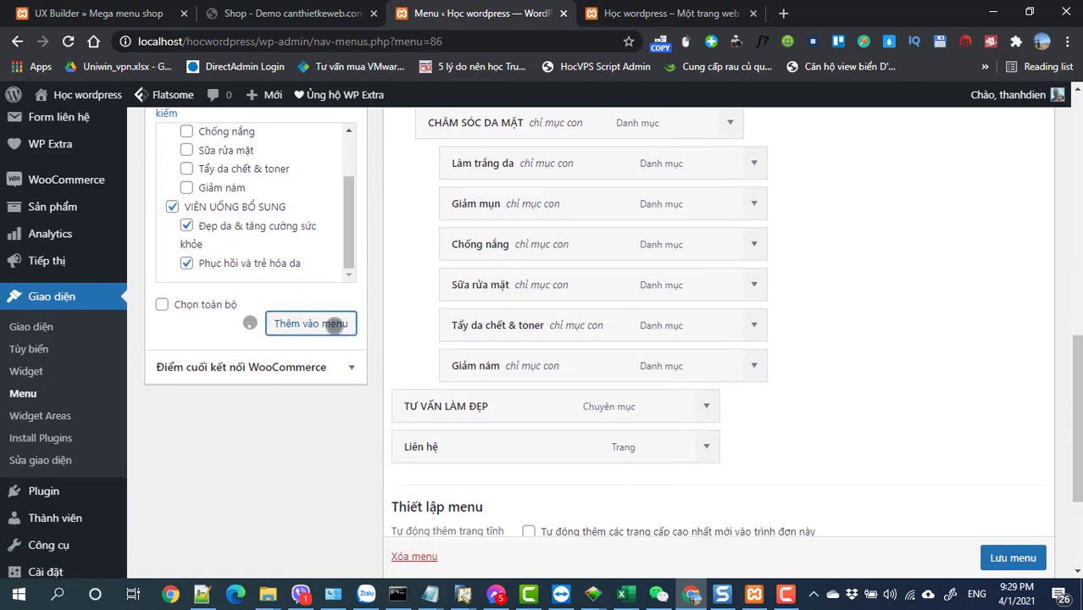
# Step: Nest VIÊN UỐNG BỔ SUNG with its two subcategories under Shop, after the CHĂM SÓC DA MẶT group, and save Menu mobile
pyautogui.scroll(-2, 542, 368)
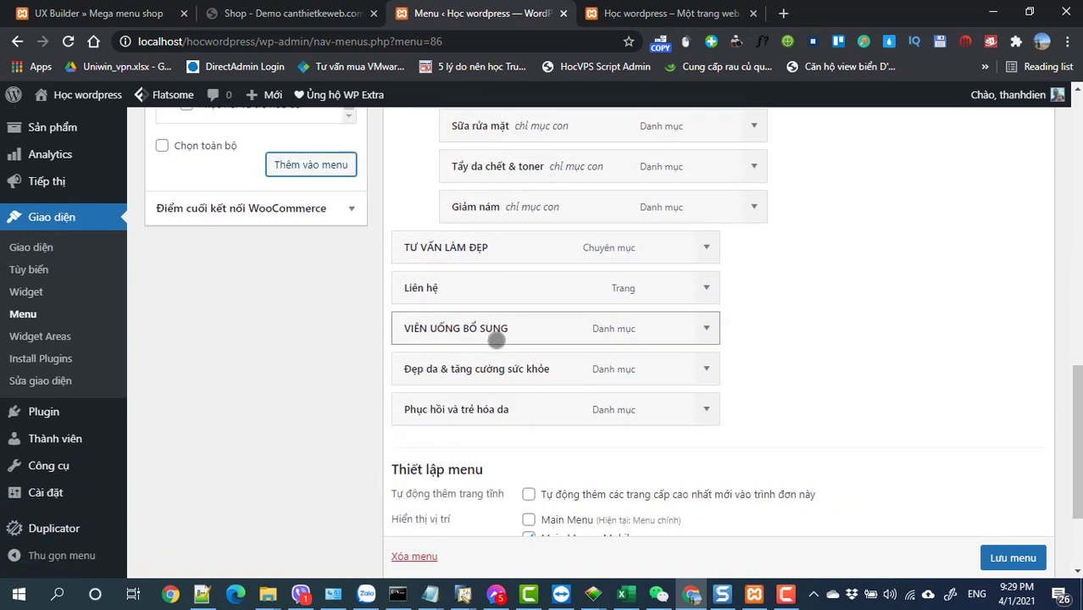
pyautogui.moveTo(504, 367); pyautogui.dragTo(530, 363)
pyautogui.moveTo(513, 419); pyautogui.dragTo(543, 415)
pyautogui.moveTo(509, 327); pyautogui.dragTo(515, 254)
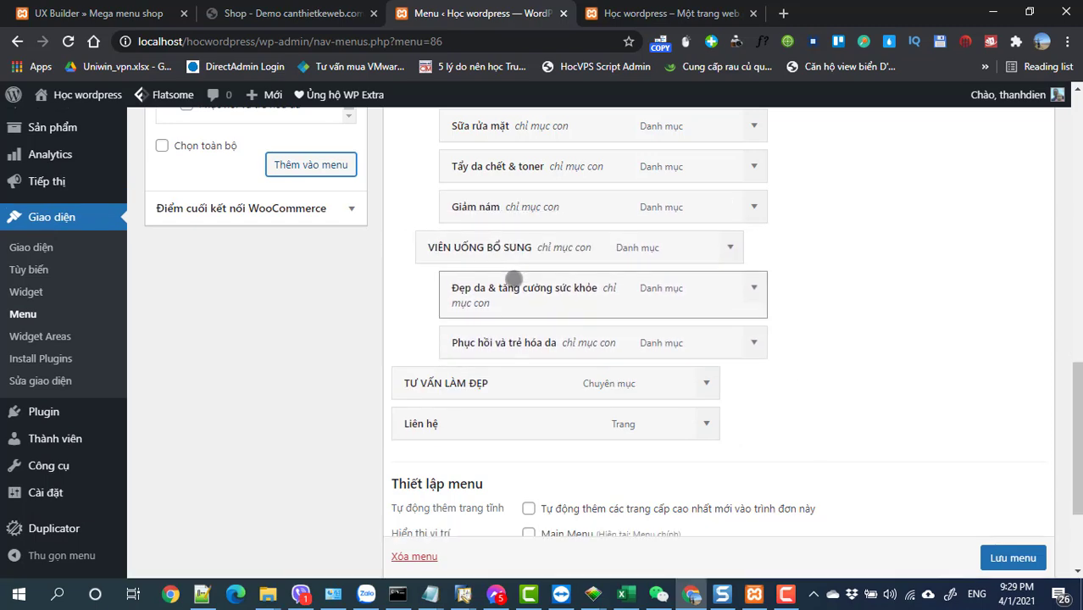
pyautogui.scroll(2, 514, 279)
pyautogui.scroll(-3, 847, 457)
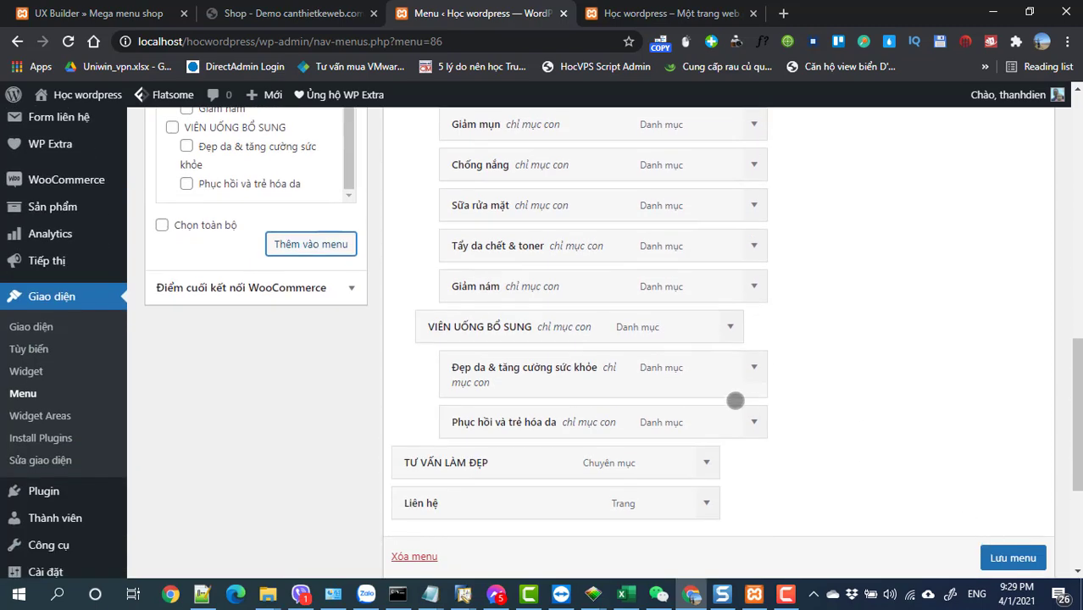
pyautogui.scroll(-4, 735, 400)
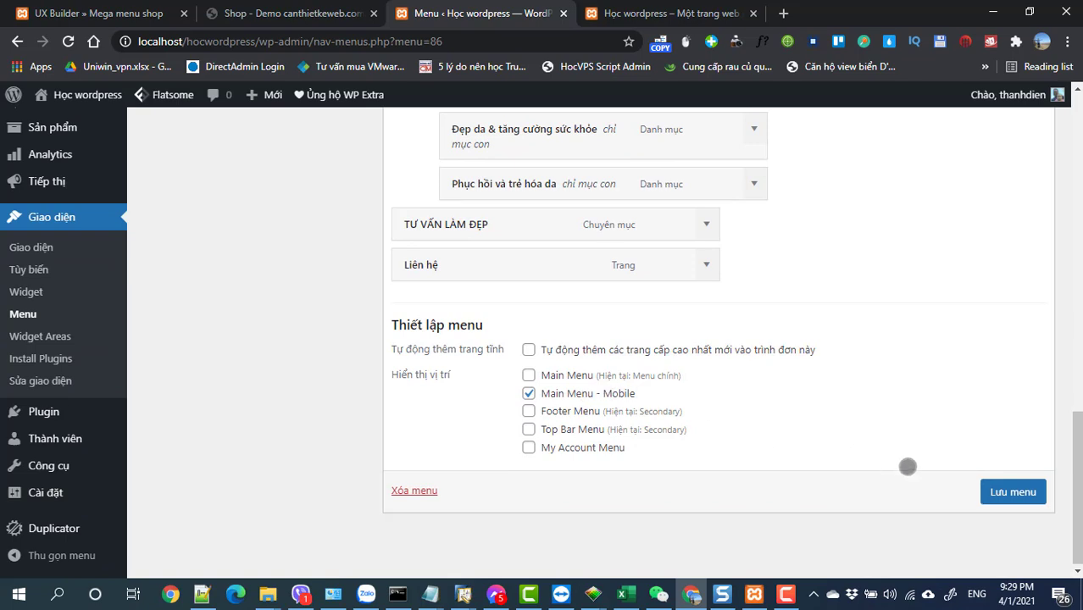
pyautogui.click(1000, 491)
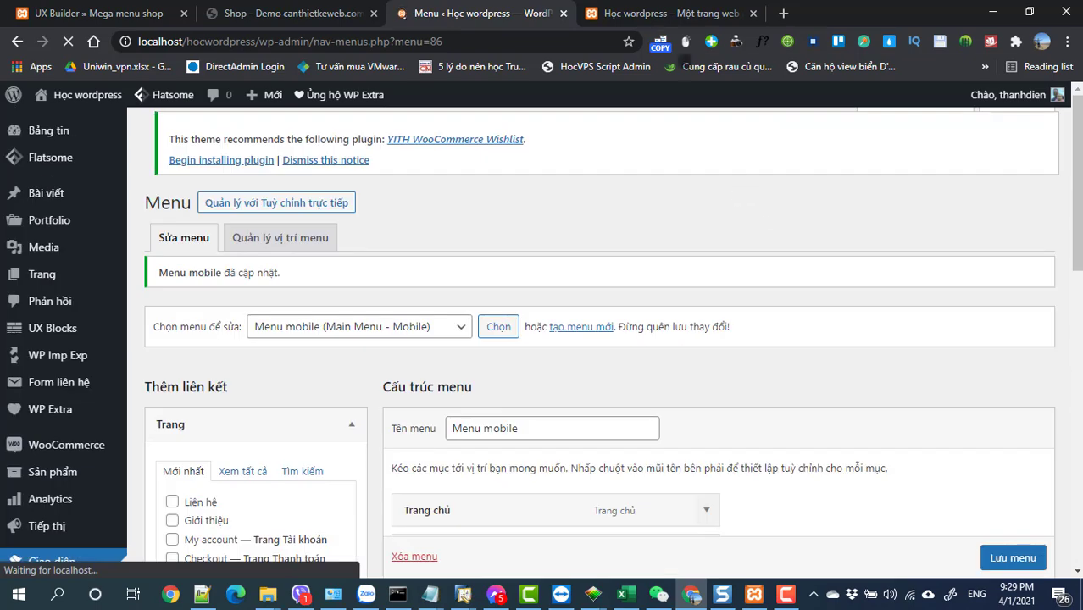
# Step: Reload the site's homepage and show it in the browser's iPhone X device view
pyautogui.click(660, 13)
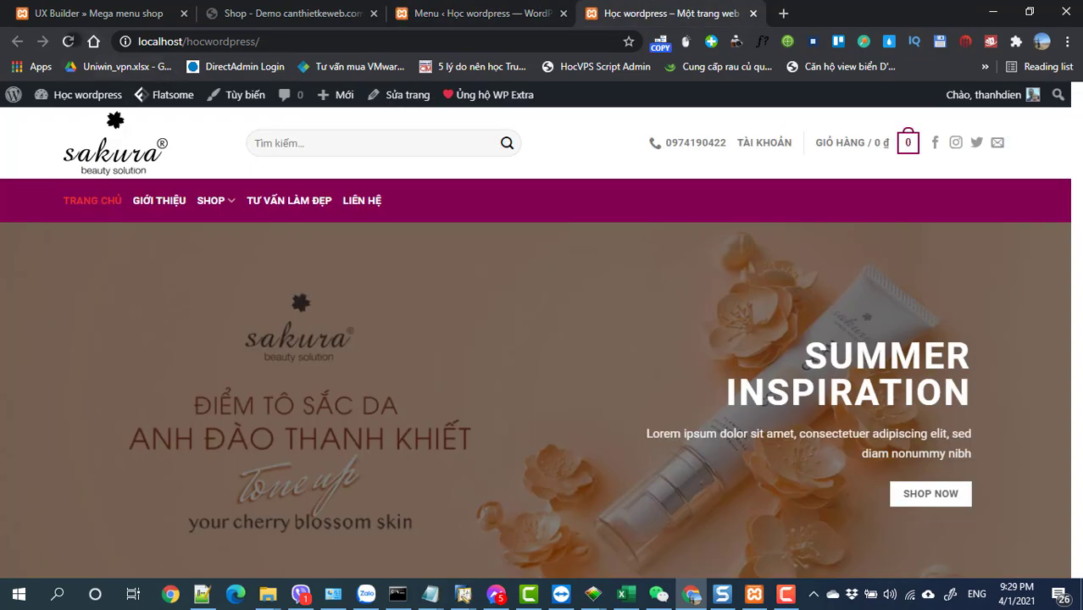
pyautogui.click(68, 41)
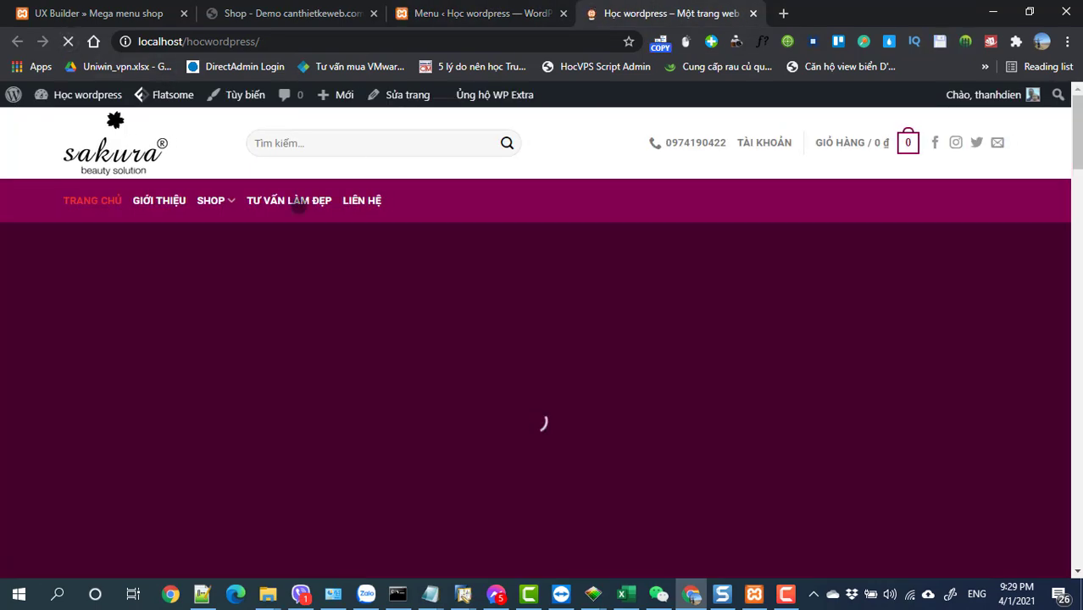
pyautogui.moveTo(224, 198)
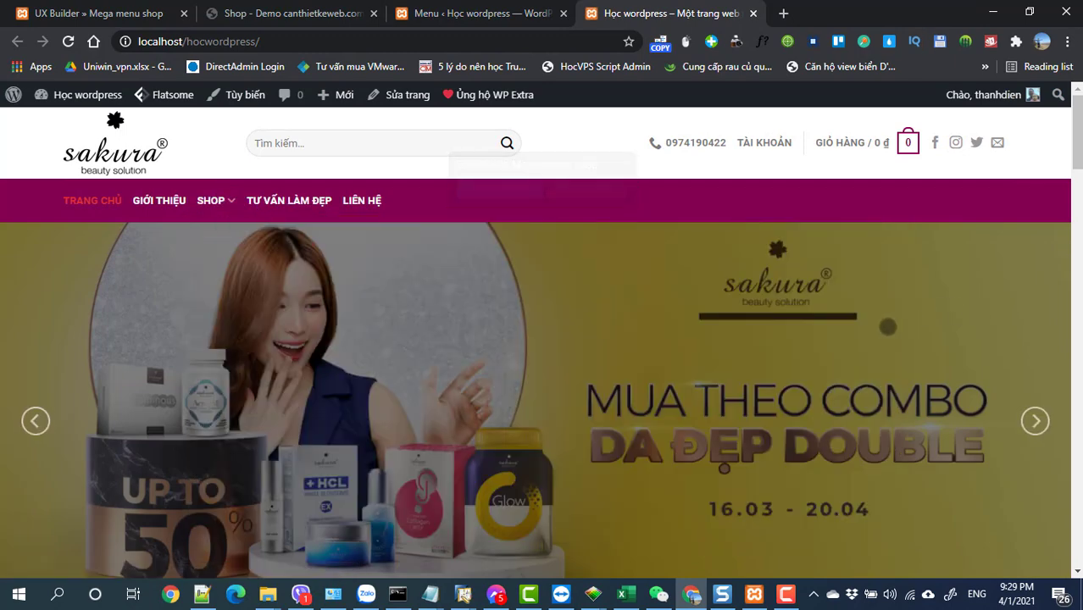
pyautogui.rightClick(611, 210)
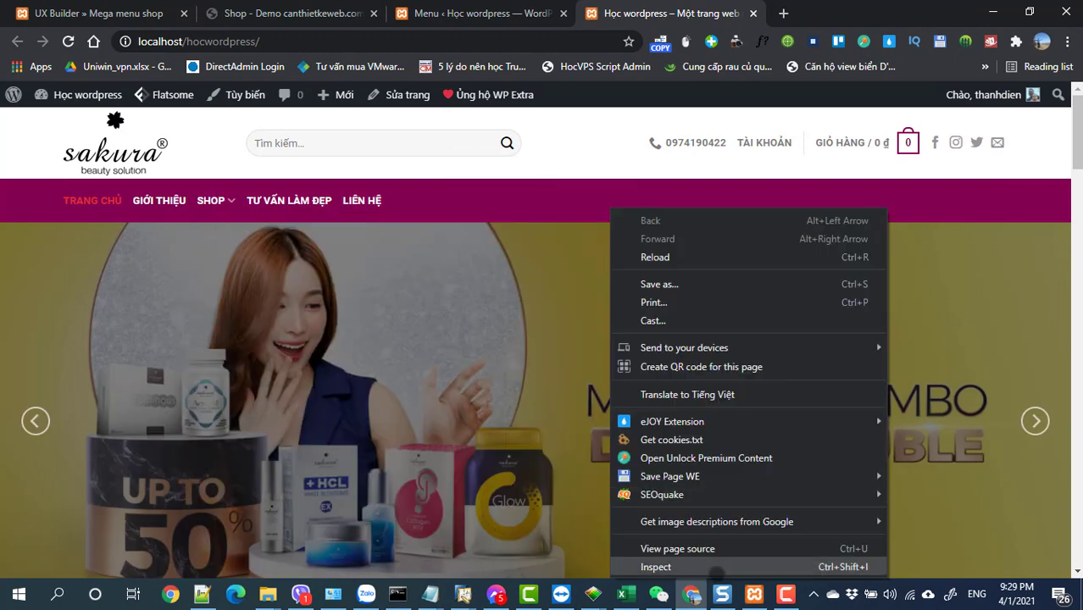
pyautogui.click(716, 568)
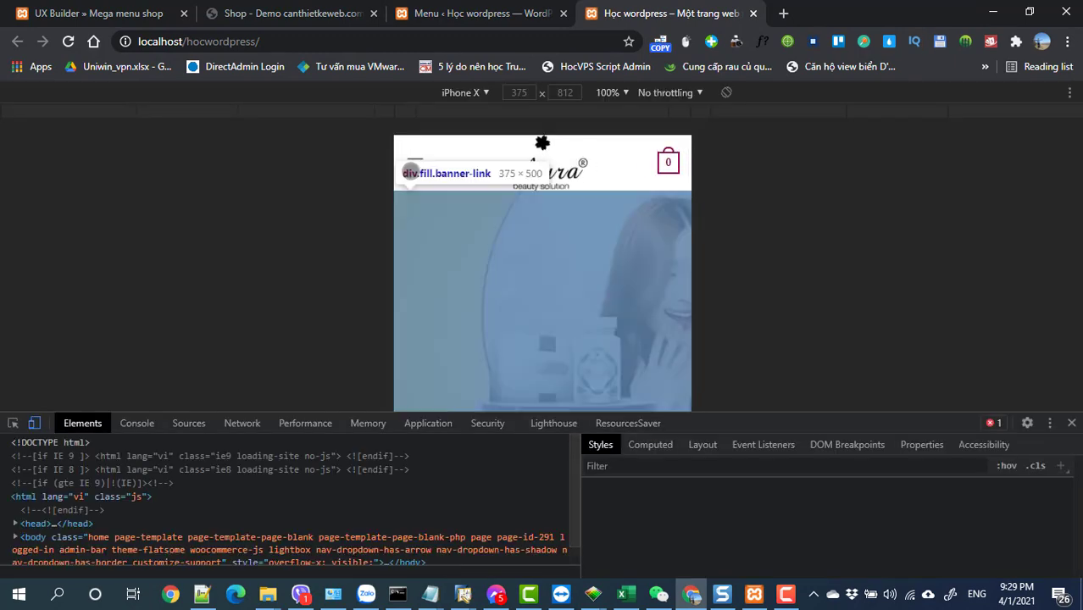
# Step: Check the product categories under Shop in the site's mobile menu, and close the device view and the menu
pyautogui.click(413, 164)
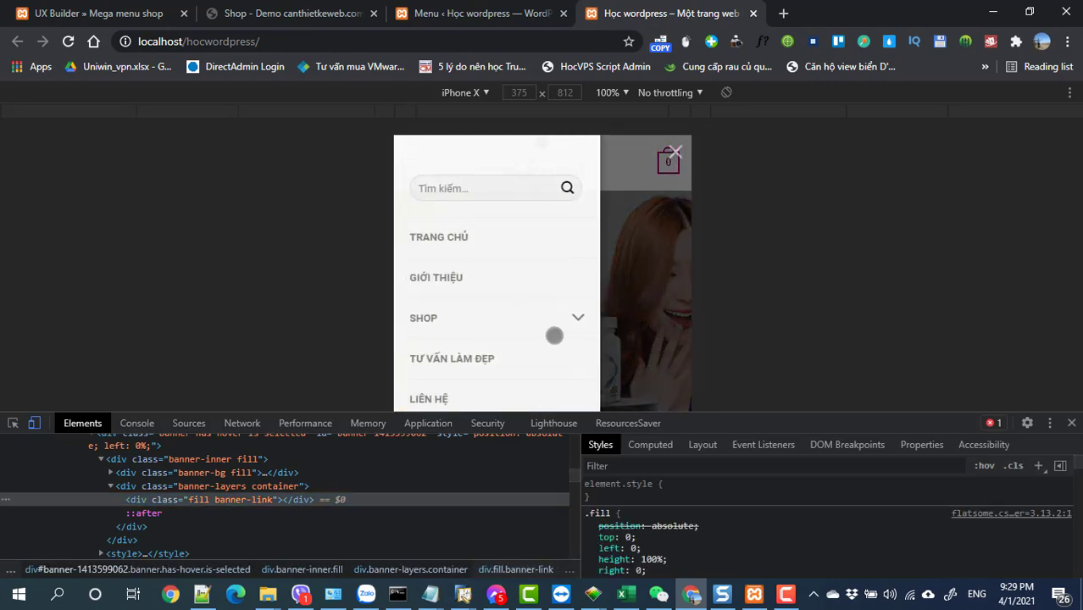
pyautogui.click(577, 322)
pyautogui.scroll(-1, 561, 314)
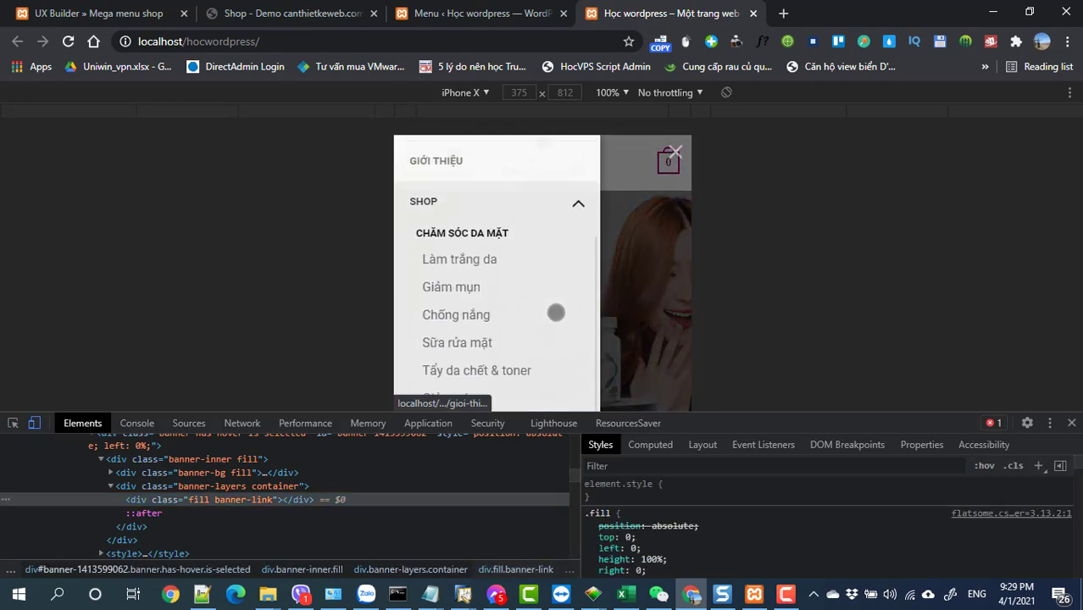
pyautogui.scroll(1, 549, 276)
pyautogui.scroll(-1, 549, 270)
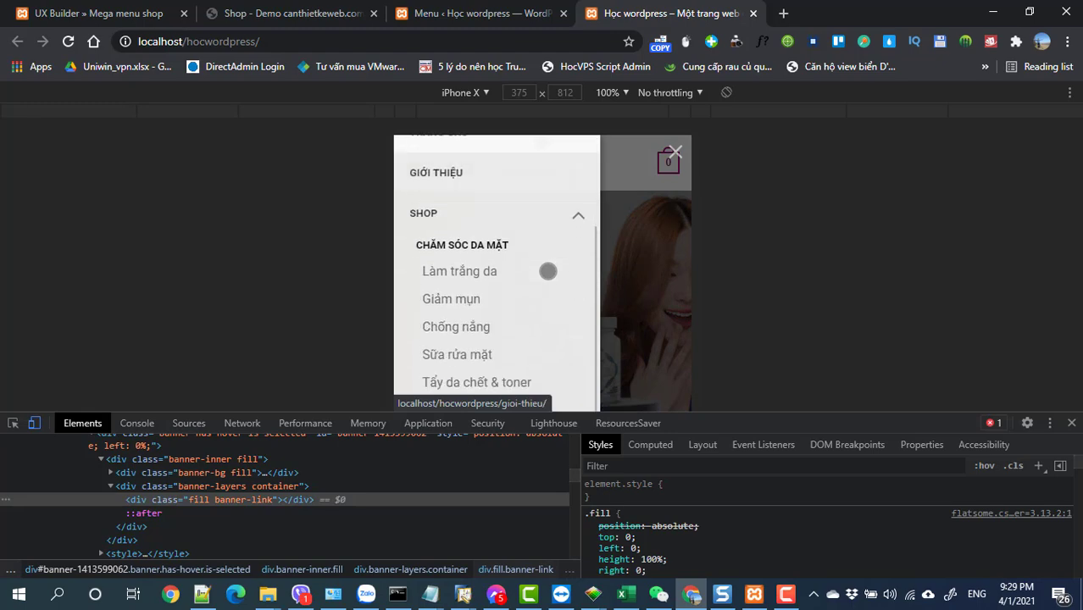
pyautogui.scroll(2, 547, 270)
pyautogui.click(1070, 423)
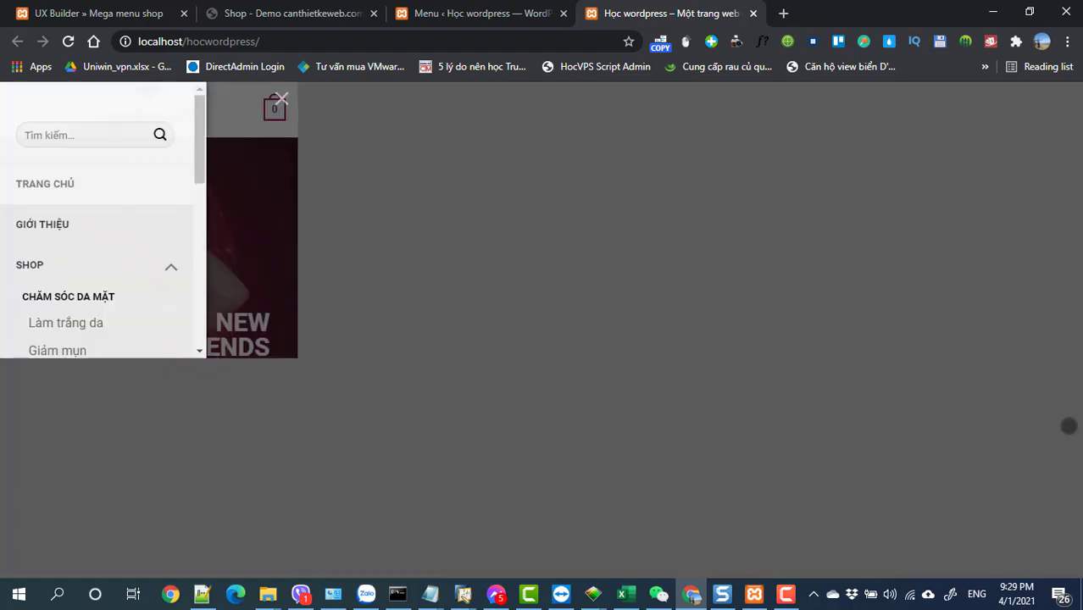
pyautogui.click(388, 242)
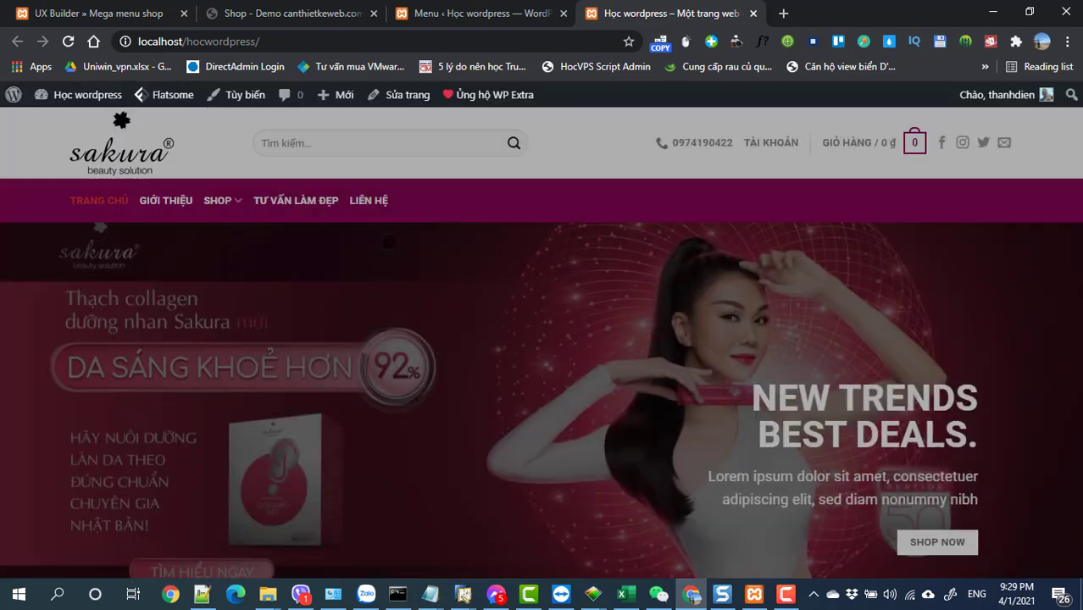
# Step: Open the Header Mobile Menu / Overlay settings in Flatsome's theme options and switch the preview to mobile
pyautogui.moveTo(169, 113)
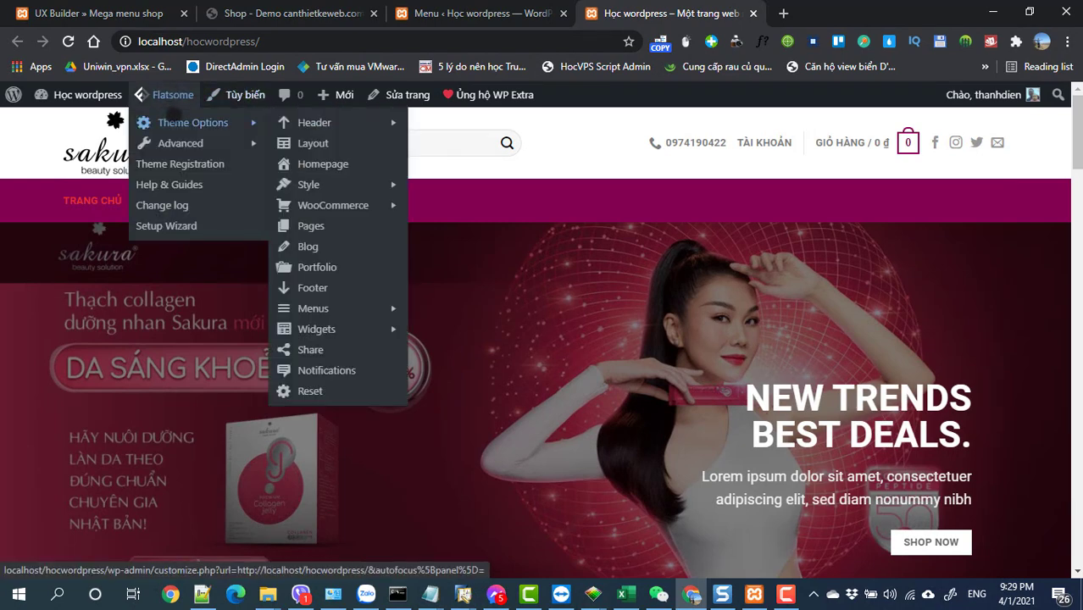
pyautogui.click(174, 121)
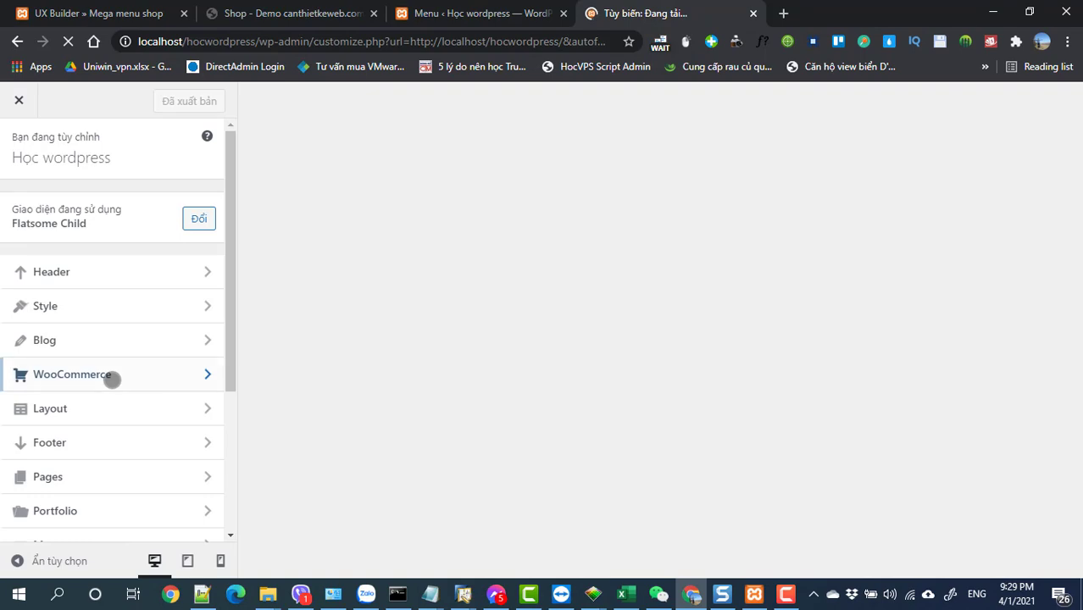
pyautogui.click(60, 268)
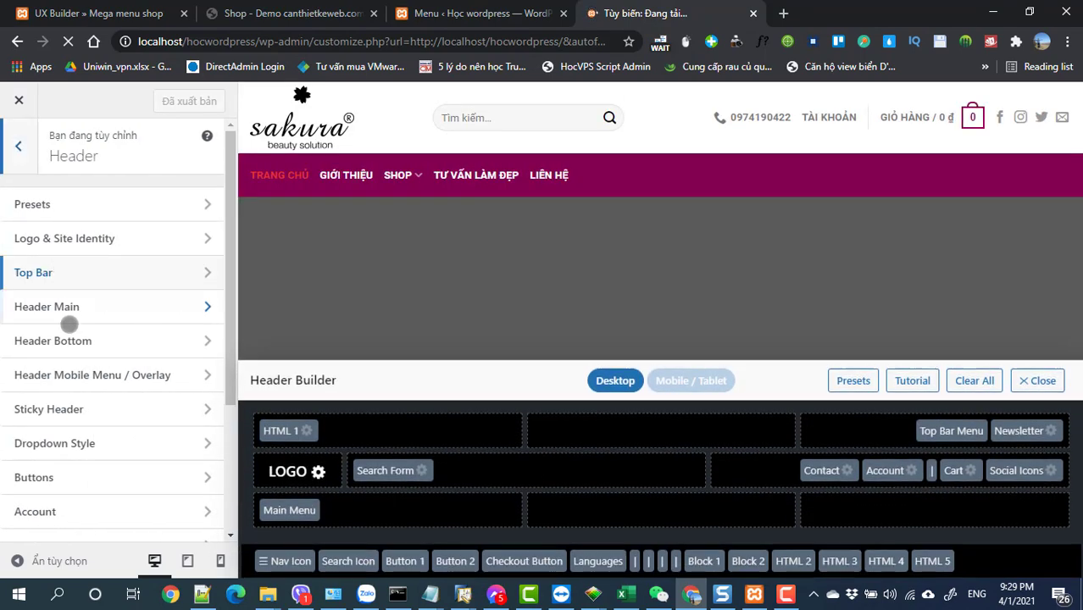
pyautogui.click(81, 375)
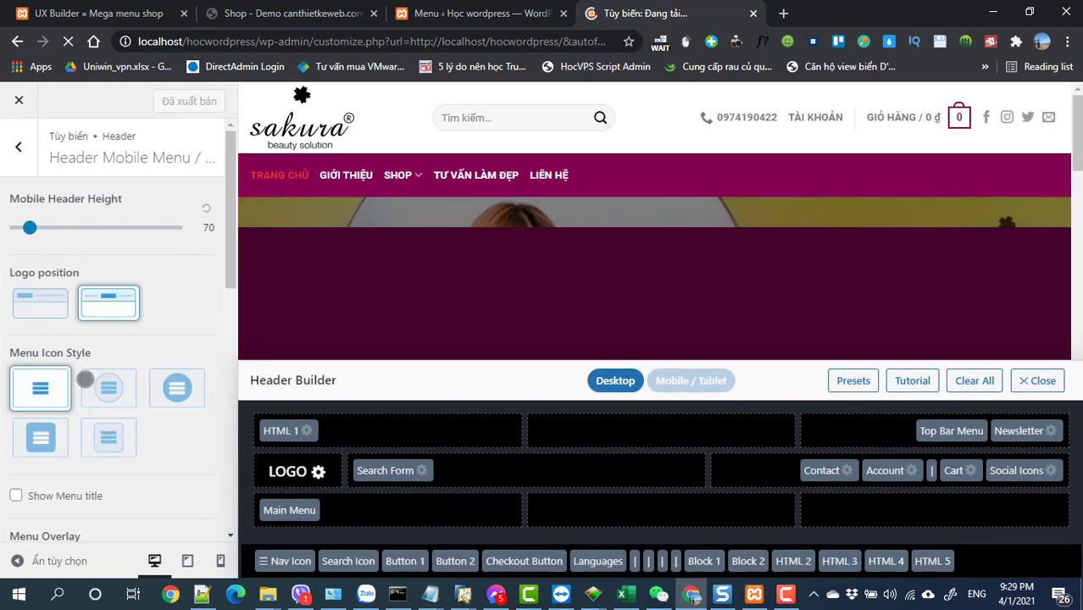
pyautogui.click(219, 560)
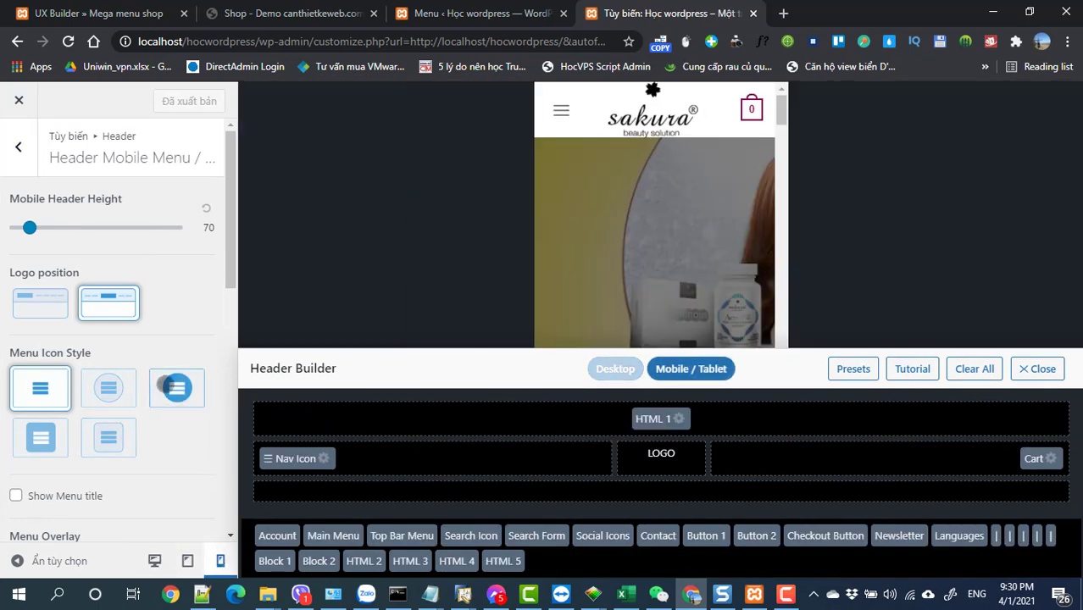
# Step: Set the menu icon style to the solid circle and swap the mobile header elements so Cart is left and Nav Icon right of the logo
pyautogui.click(168, 386)
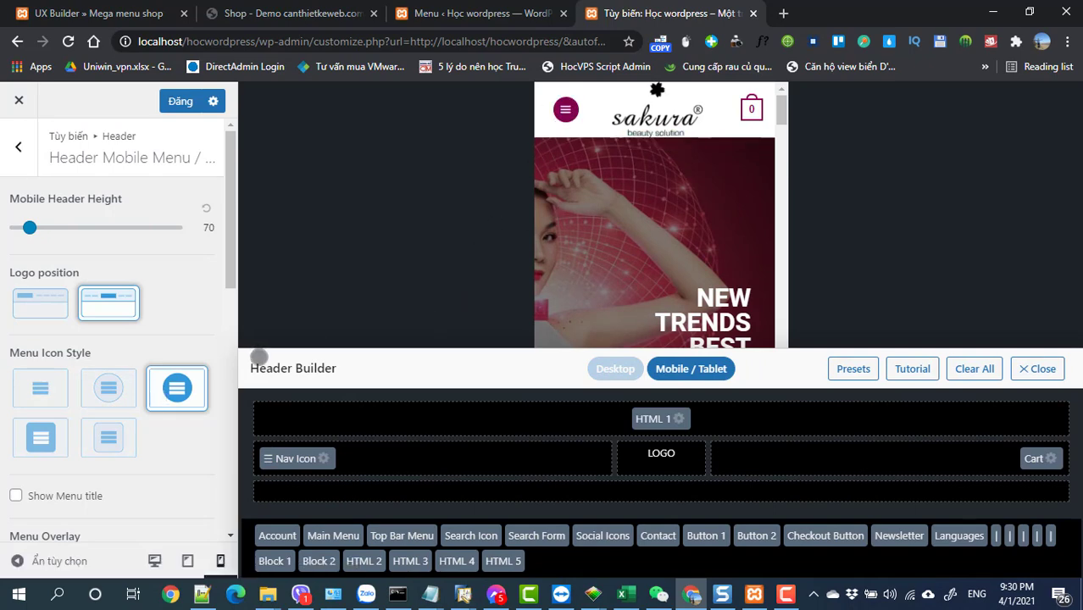
pyautogui.moveTo(1039, 458)
pyautogui.mouseDown()
pyautogui.moveTo(660, 453)
pyautogui.moveTo(307, 468)
pyautogui.moveTo(293, 457)
pyautogui.moveTo(801, 445)
pyautogui.moveTo(1021, 458)
pyautogui.mouseUp()
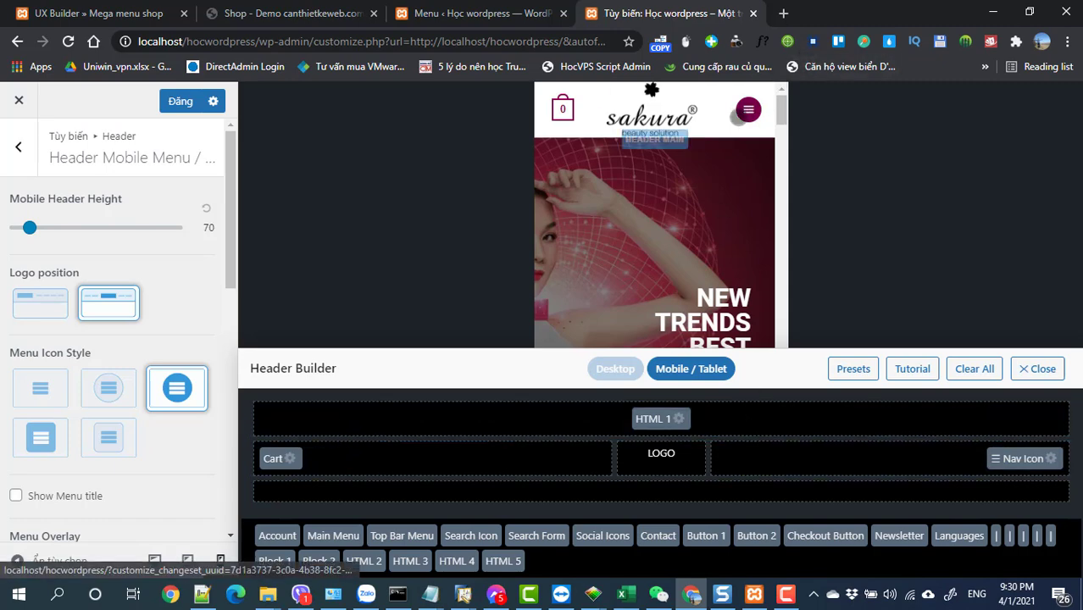
pyautogui.scroll(-1, 179, 329)
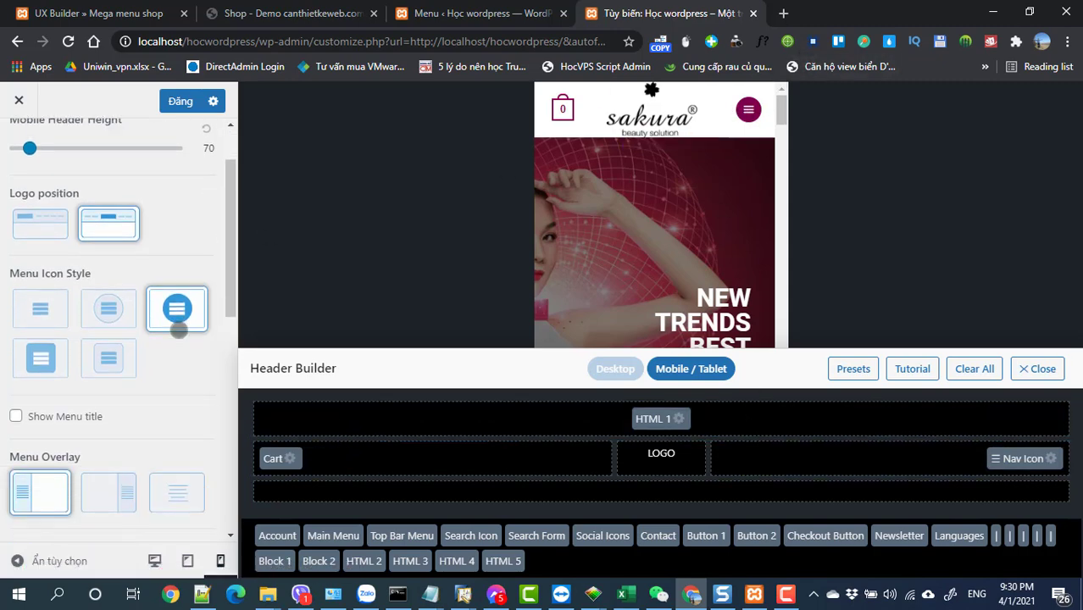